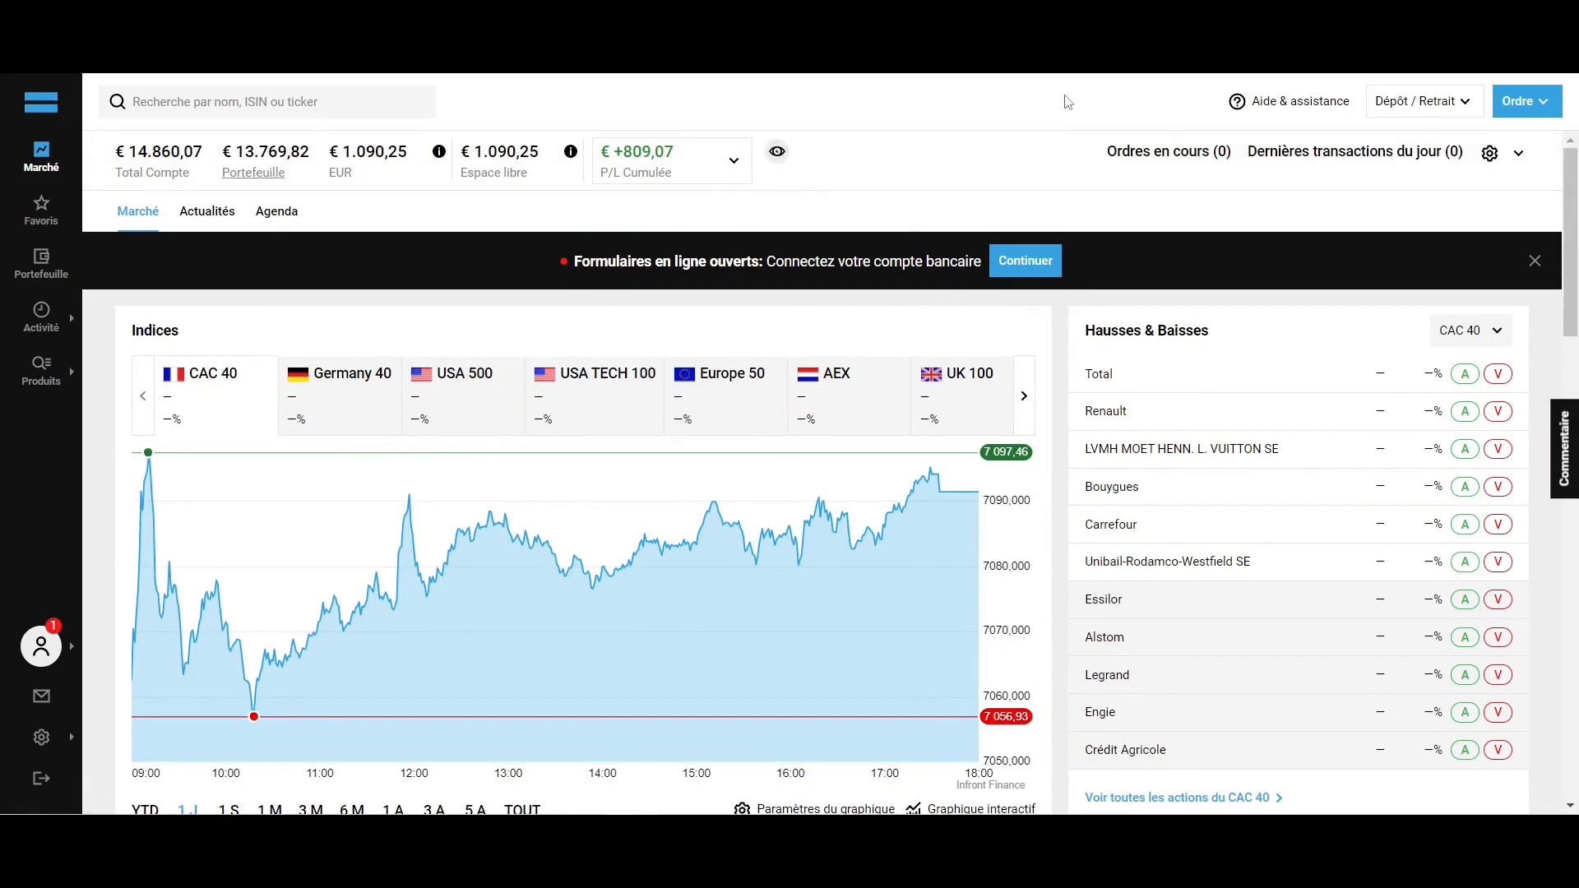
Step: Check the deposit and withdrawal options and look through the news, agenda and currencies on the market overview
{"action": "left_click", "coordinate": [1331, 115]}
{"action": "left_click", "coordinate": [1408, 106]}
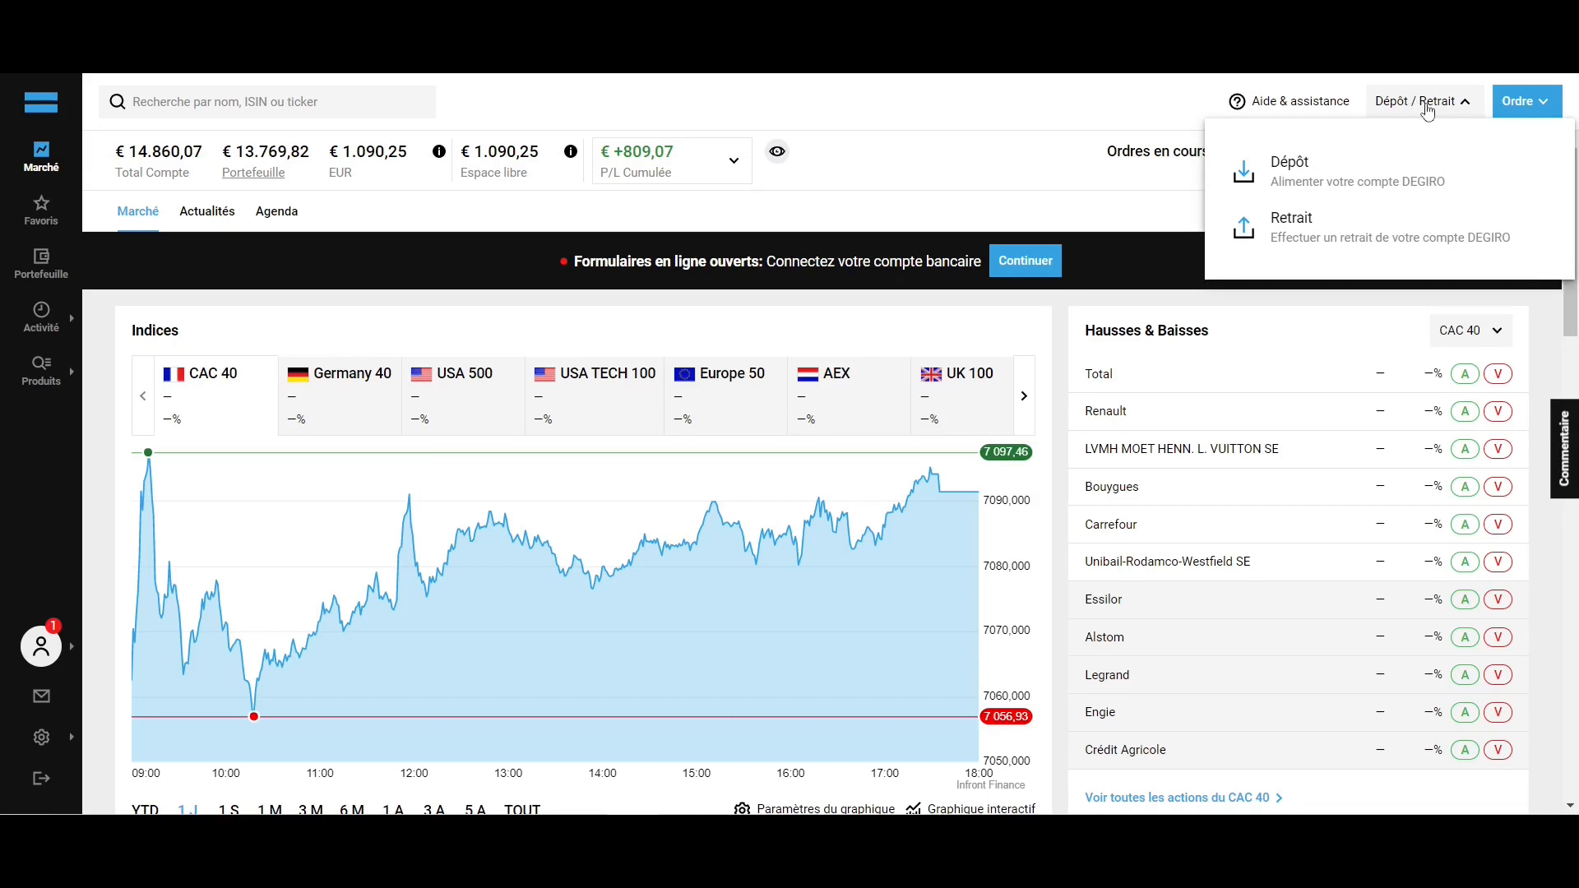
{"action": "left_click", "coordinate": [1428, 109]}
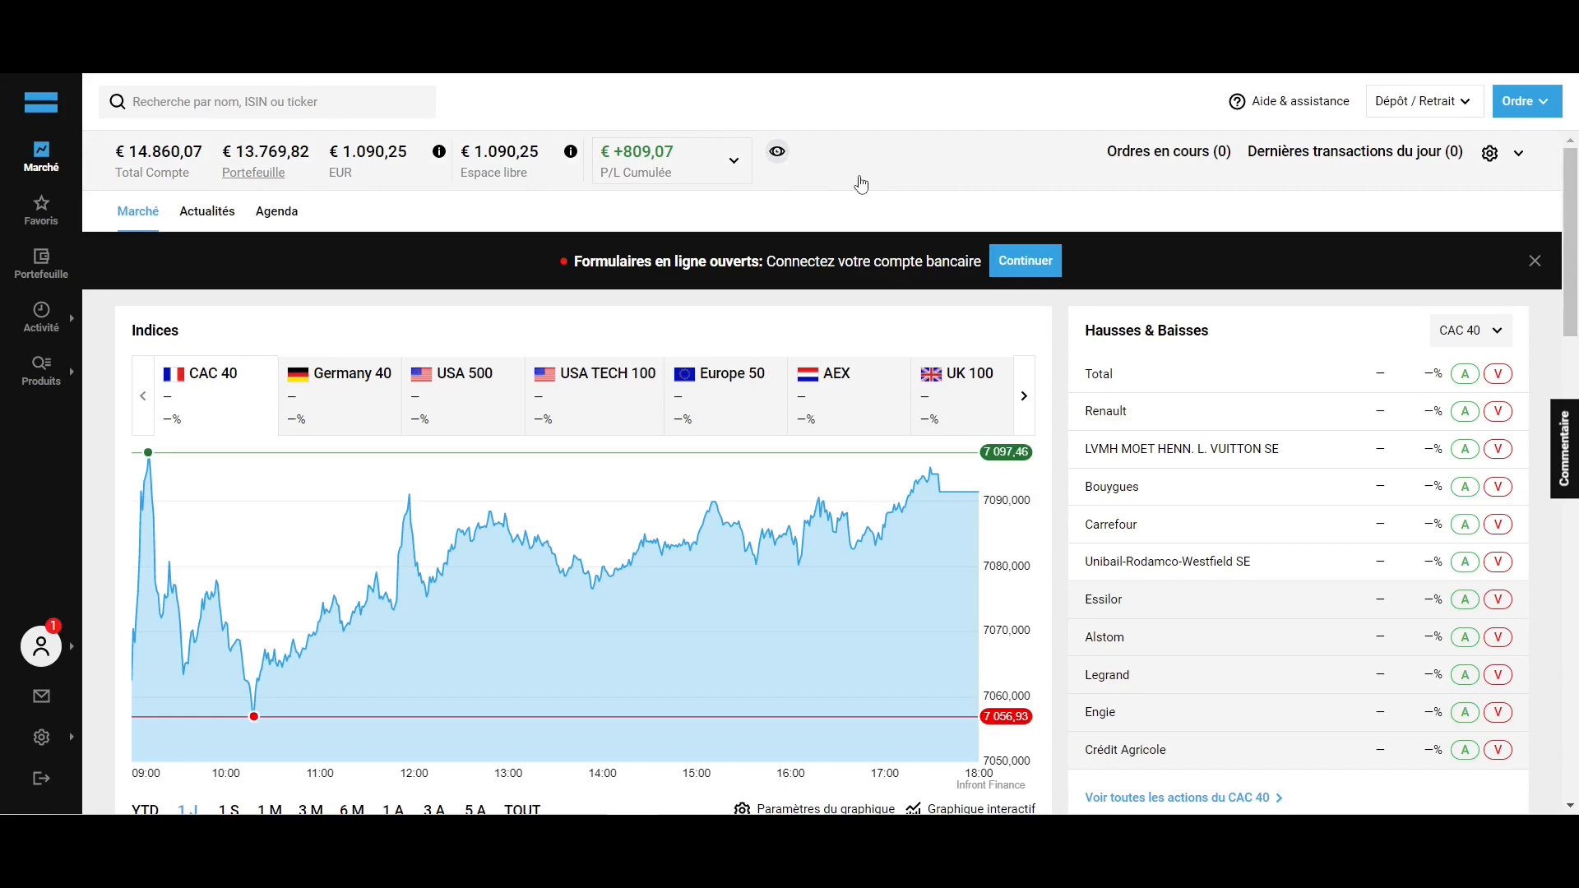
{"action": "scroll", "coordinate": [1053, 333], "scroll_direction": "down", "scroll_amount": 6}
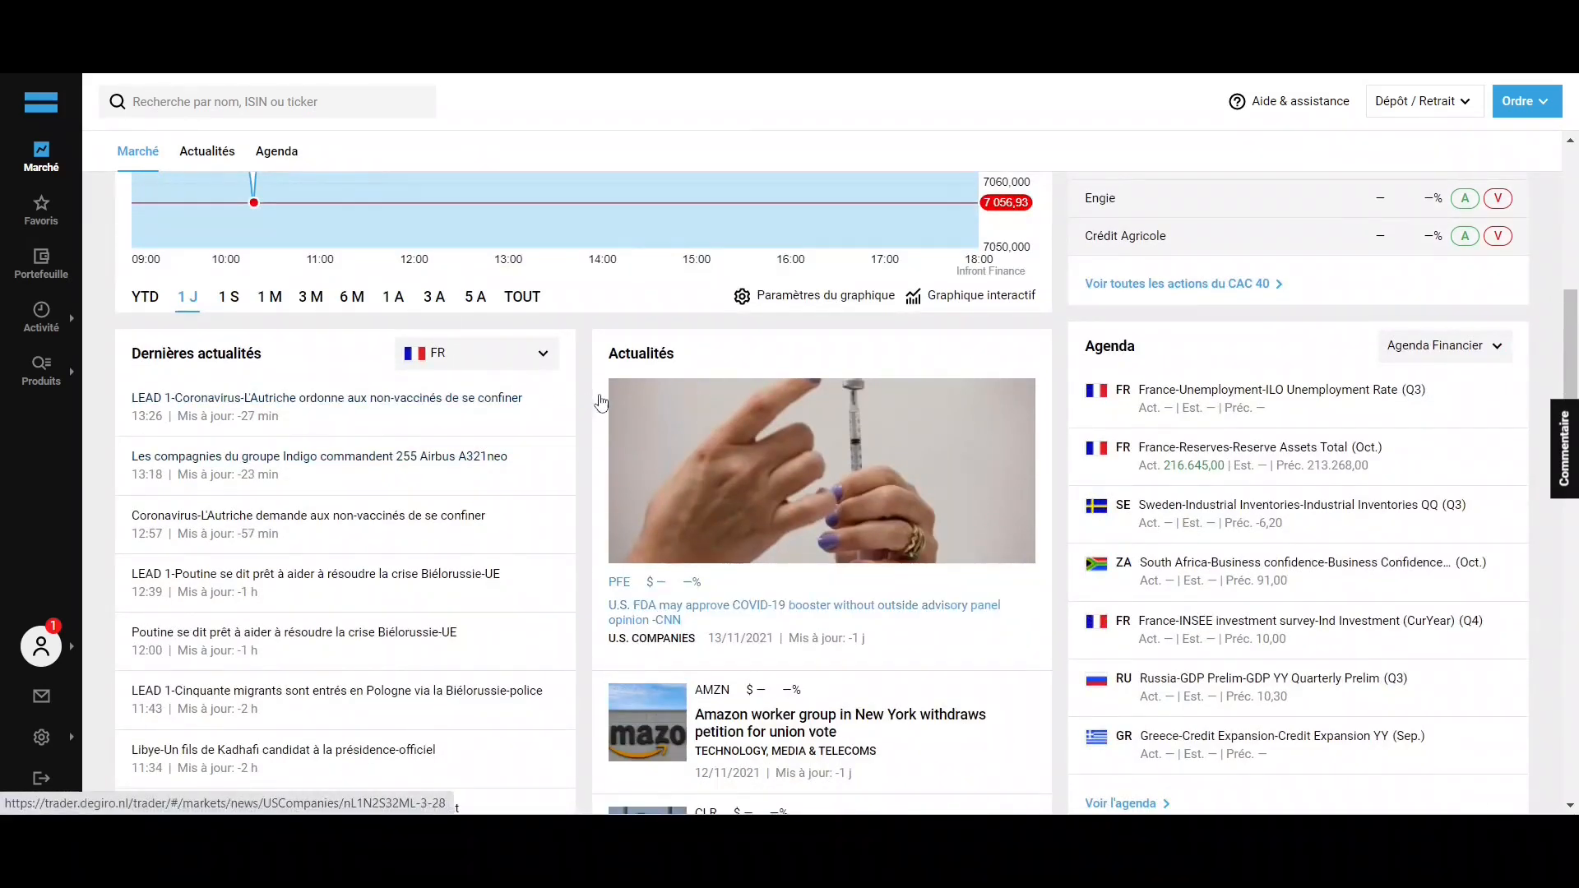
{"action": "scroll", "coordinate": [576, 403], "scroll_direction": "down", "scroll_amount": 5}
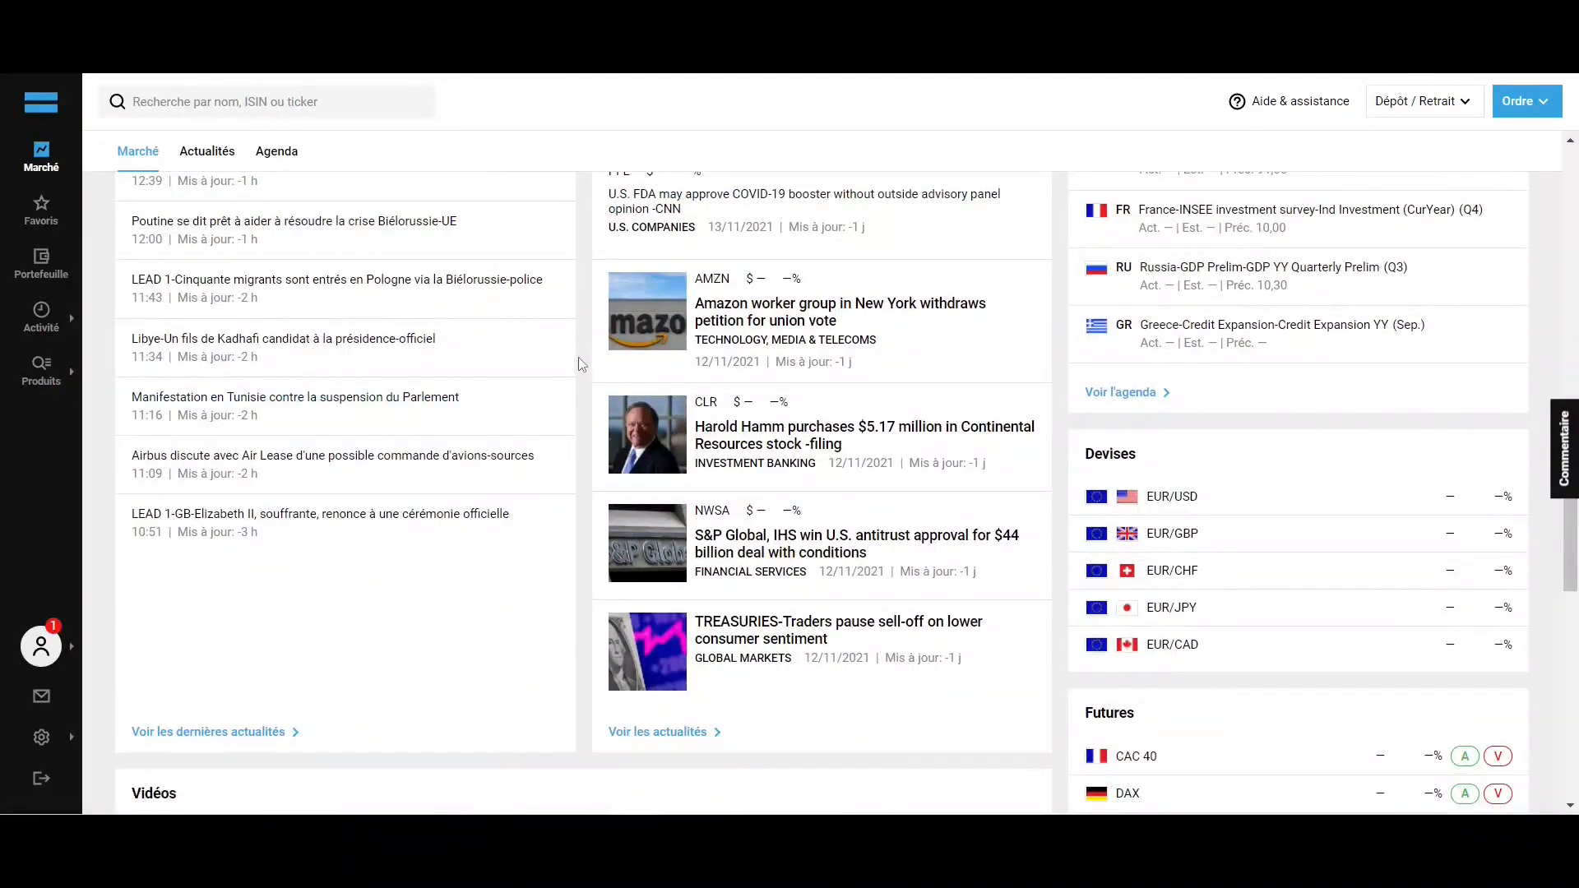
Step: Open the favourites list and look through its saved stocks
{"action": "left_click", "coordinate": [41, 211]}
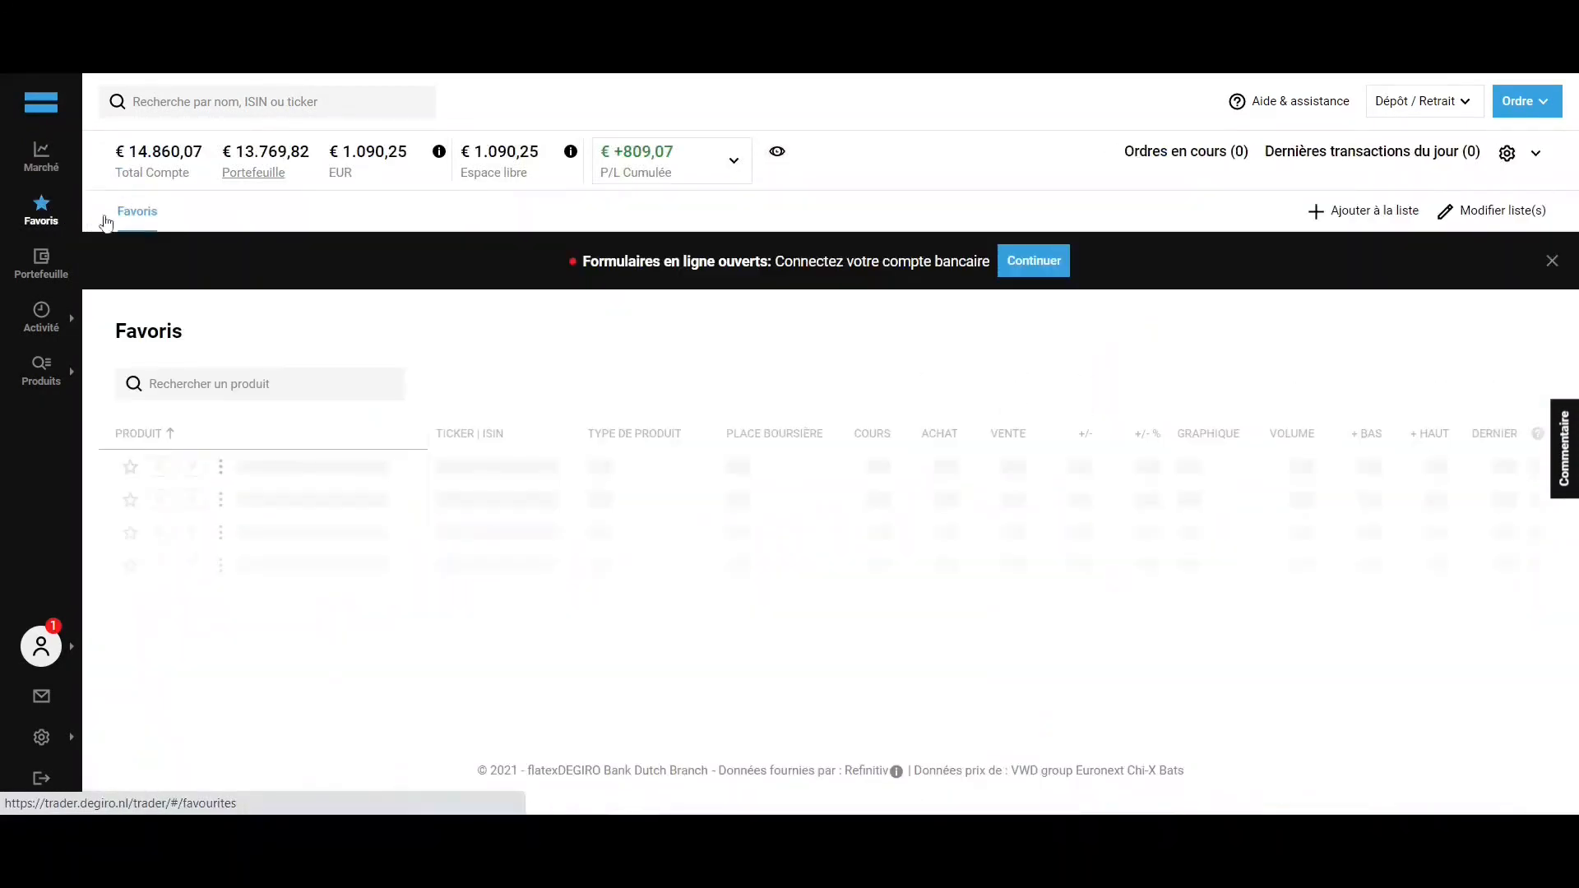
{"action": "scroll", "coordinate": [455, 321], "scroll_direction": "down", "scroll_amount": 3}
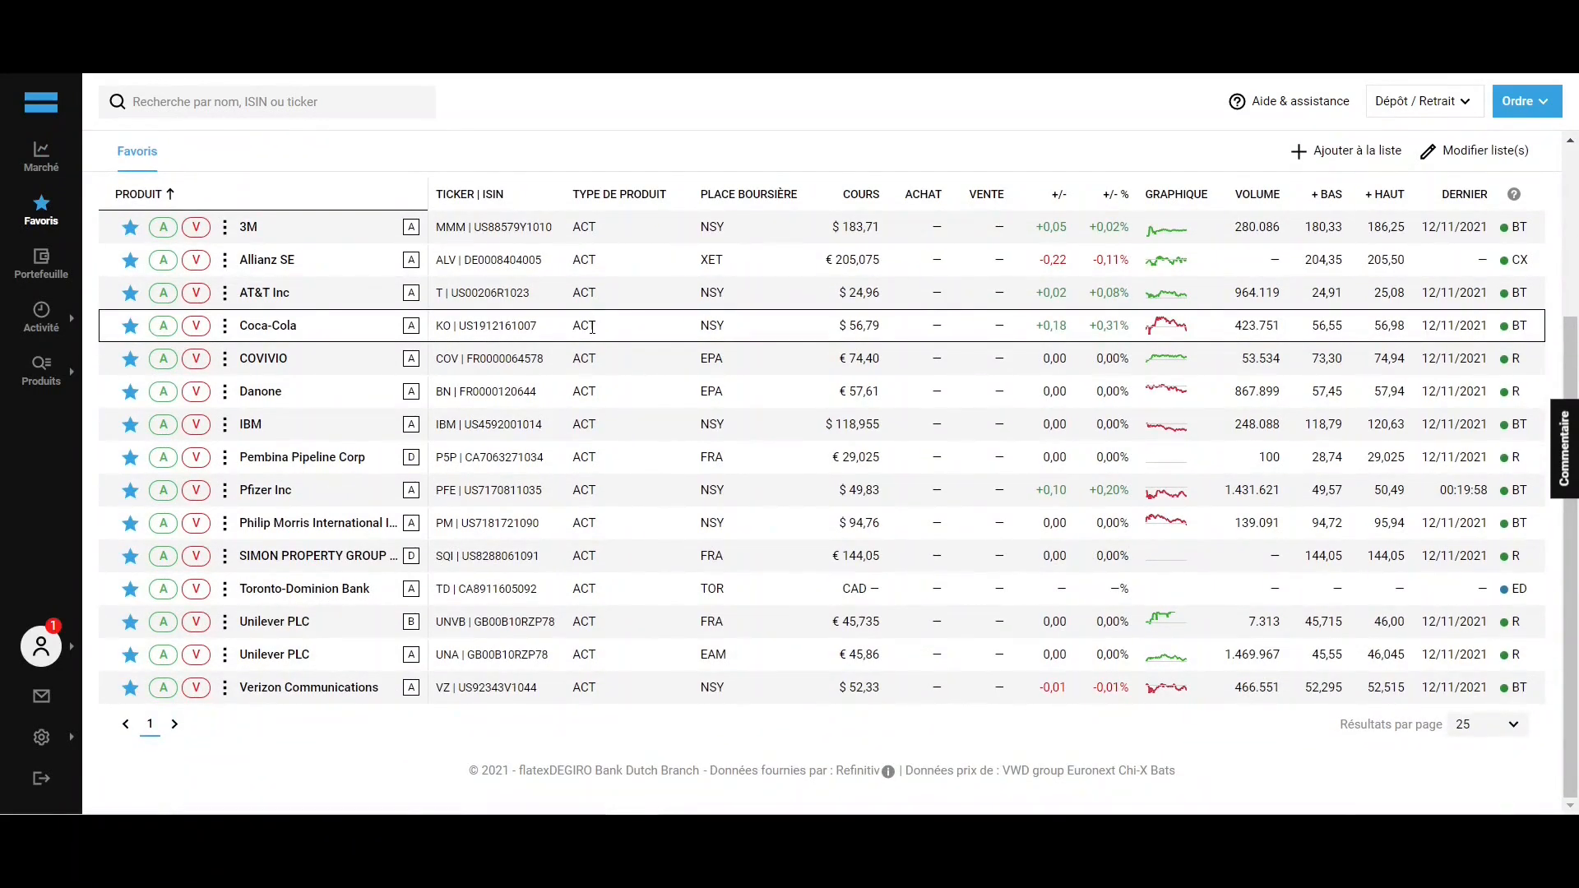
{"action": "scroll", "coordinate": [592, 327], "scroll_direction": "up", "scroll_amount": 3}
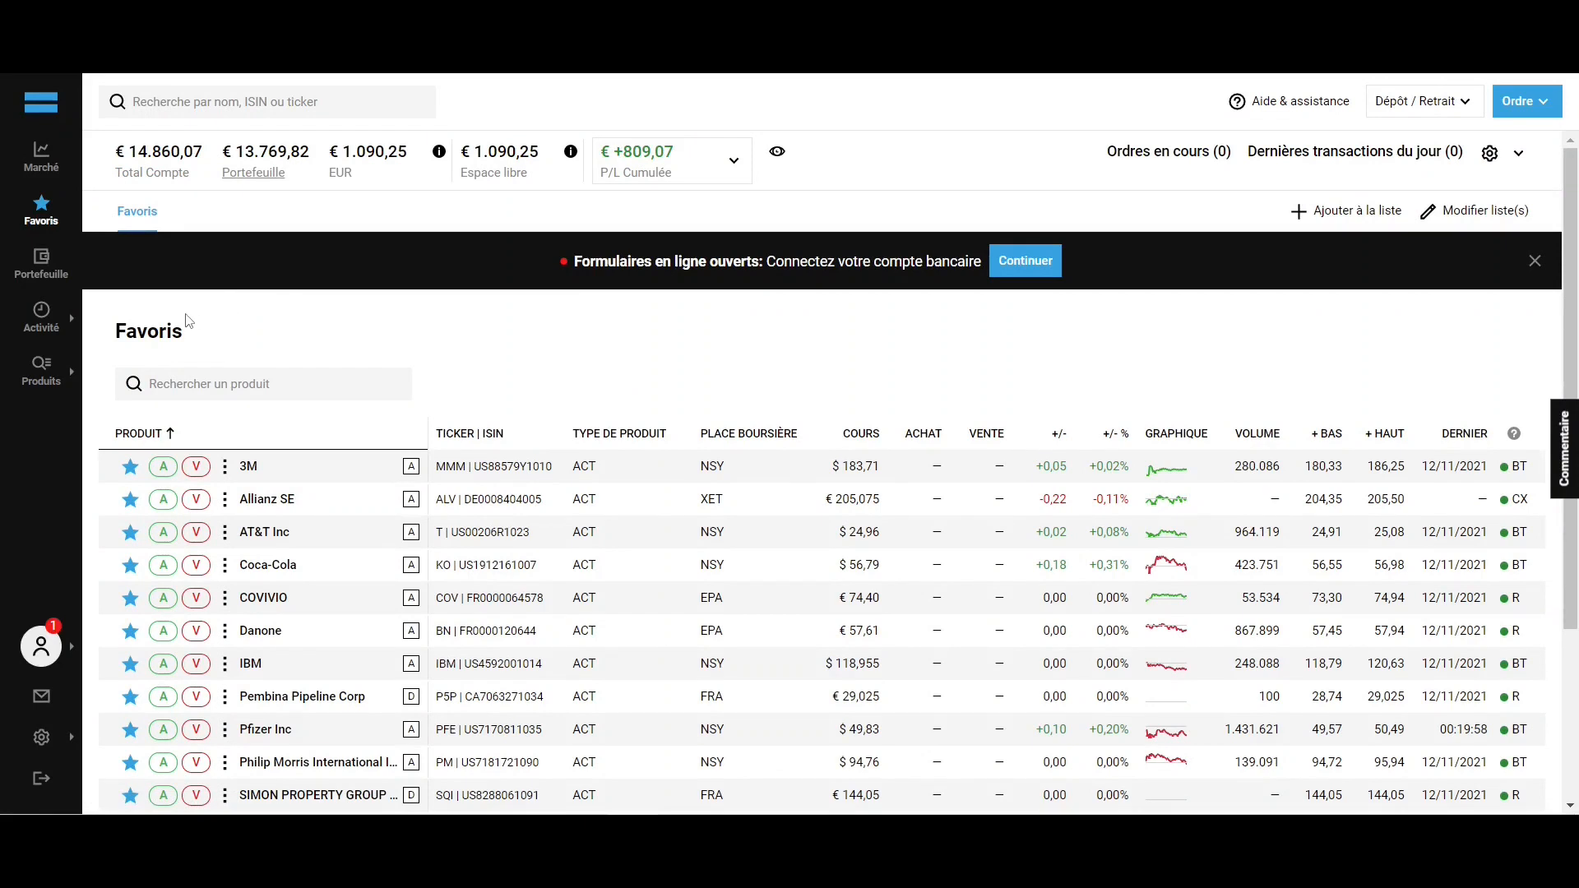
Step: Browse the stock products by country and list all stocks for France
{"action": "mouse_move", "coordinate": [28, 393]}
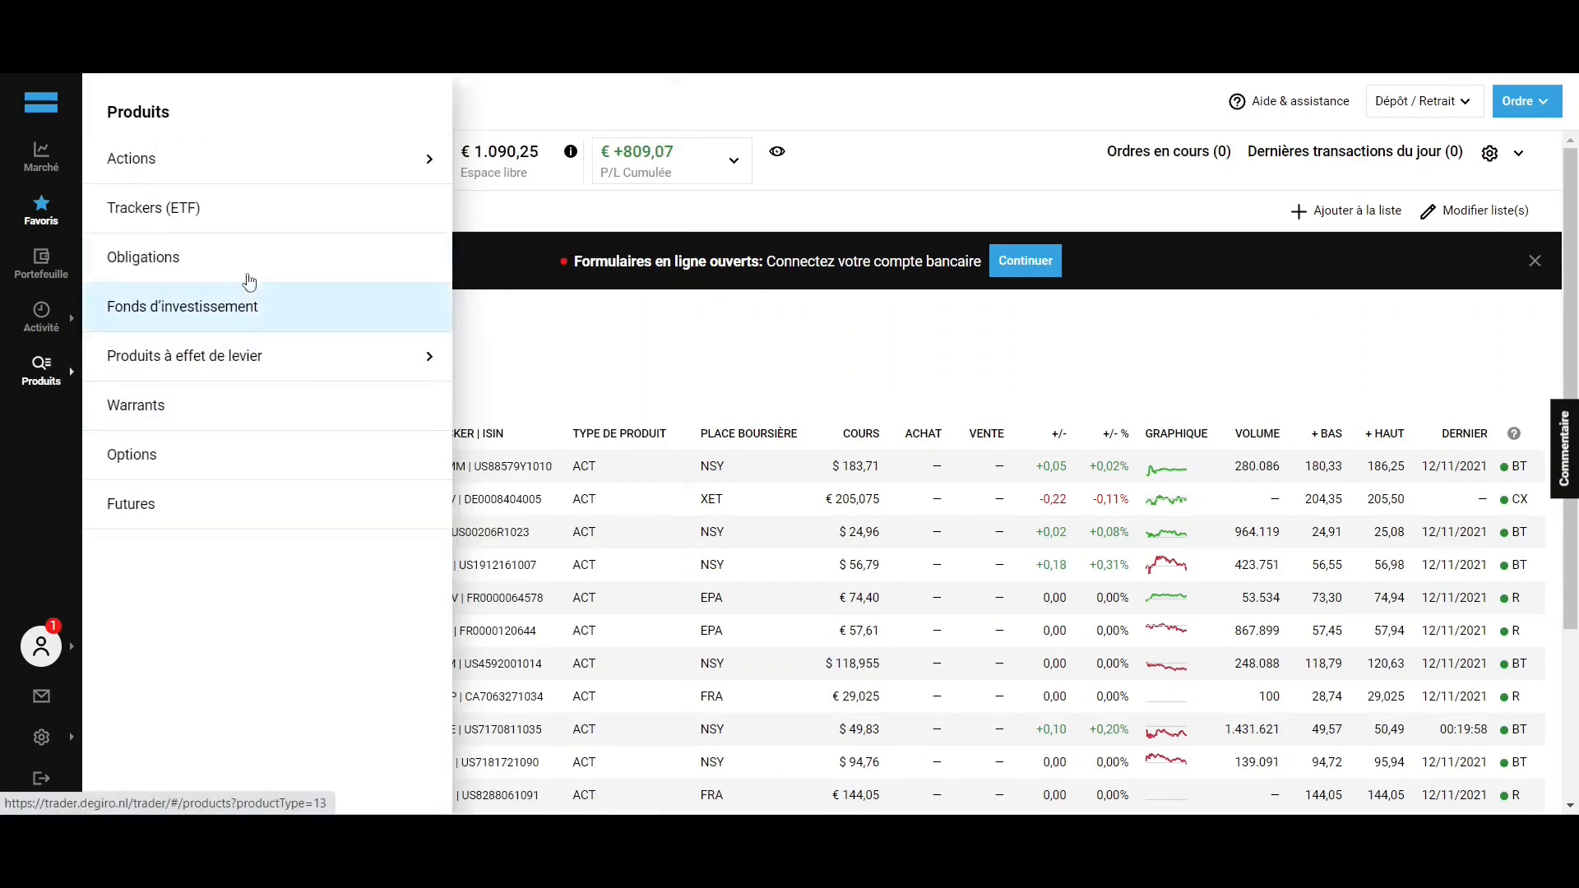
{"action": "mouse_move", "coordinate": [282, 162]}
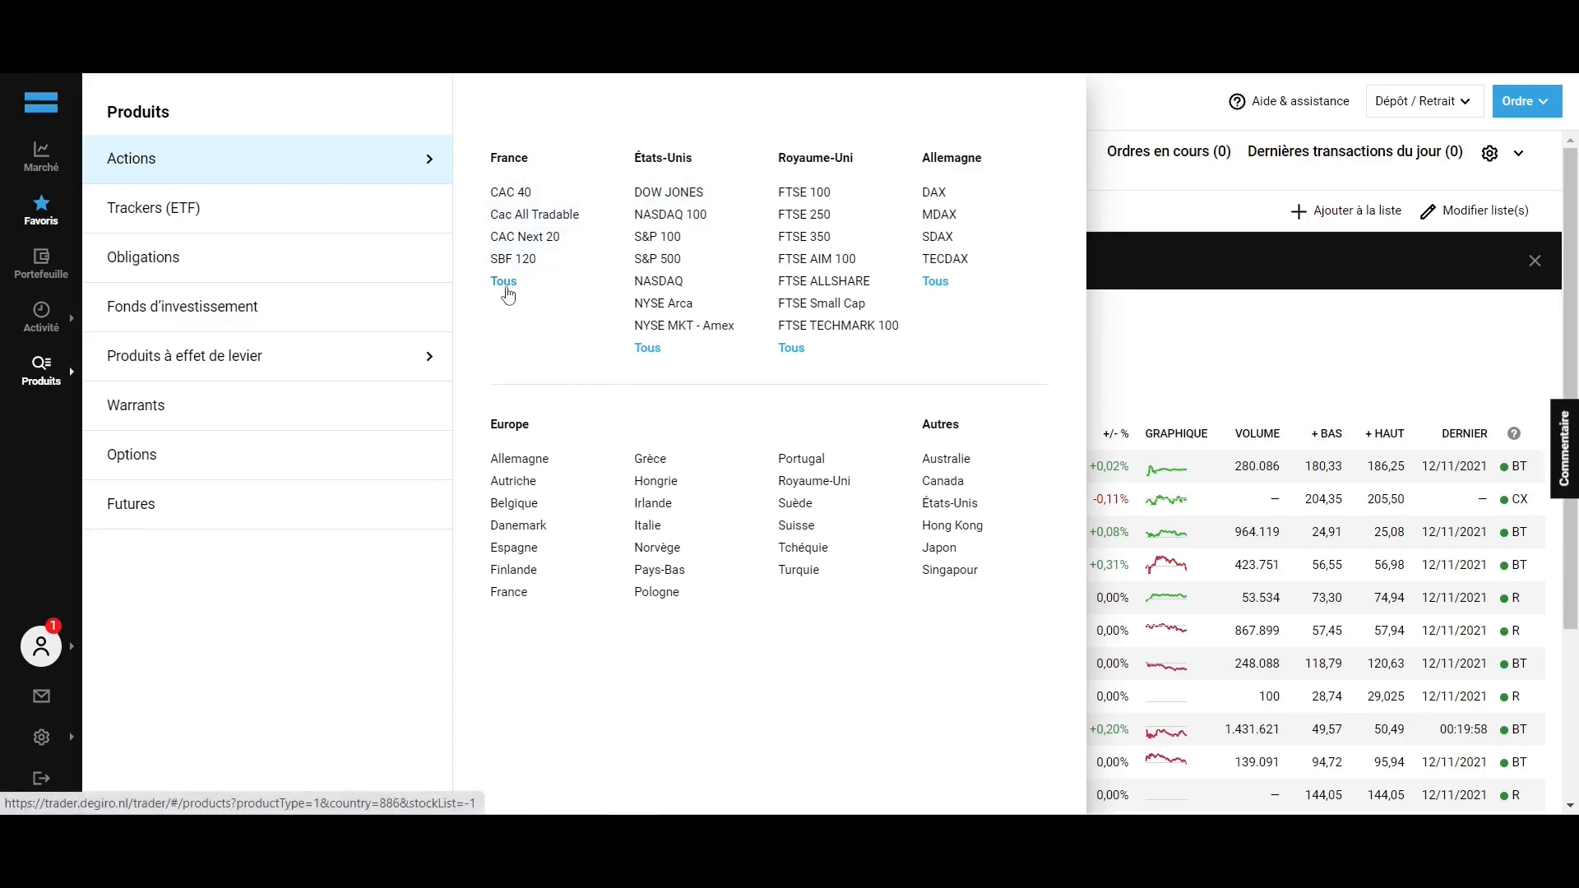
{"action": "left_click", "coordinate": [505, 282]}
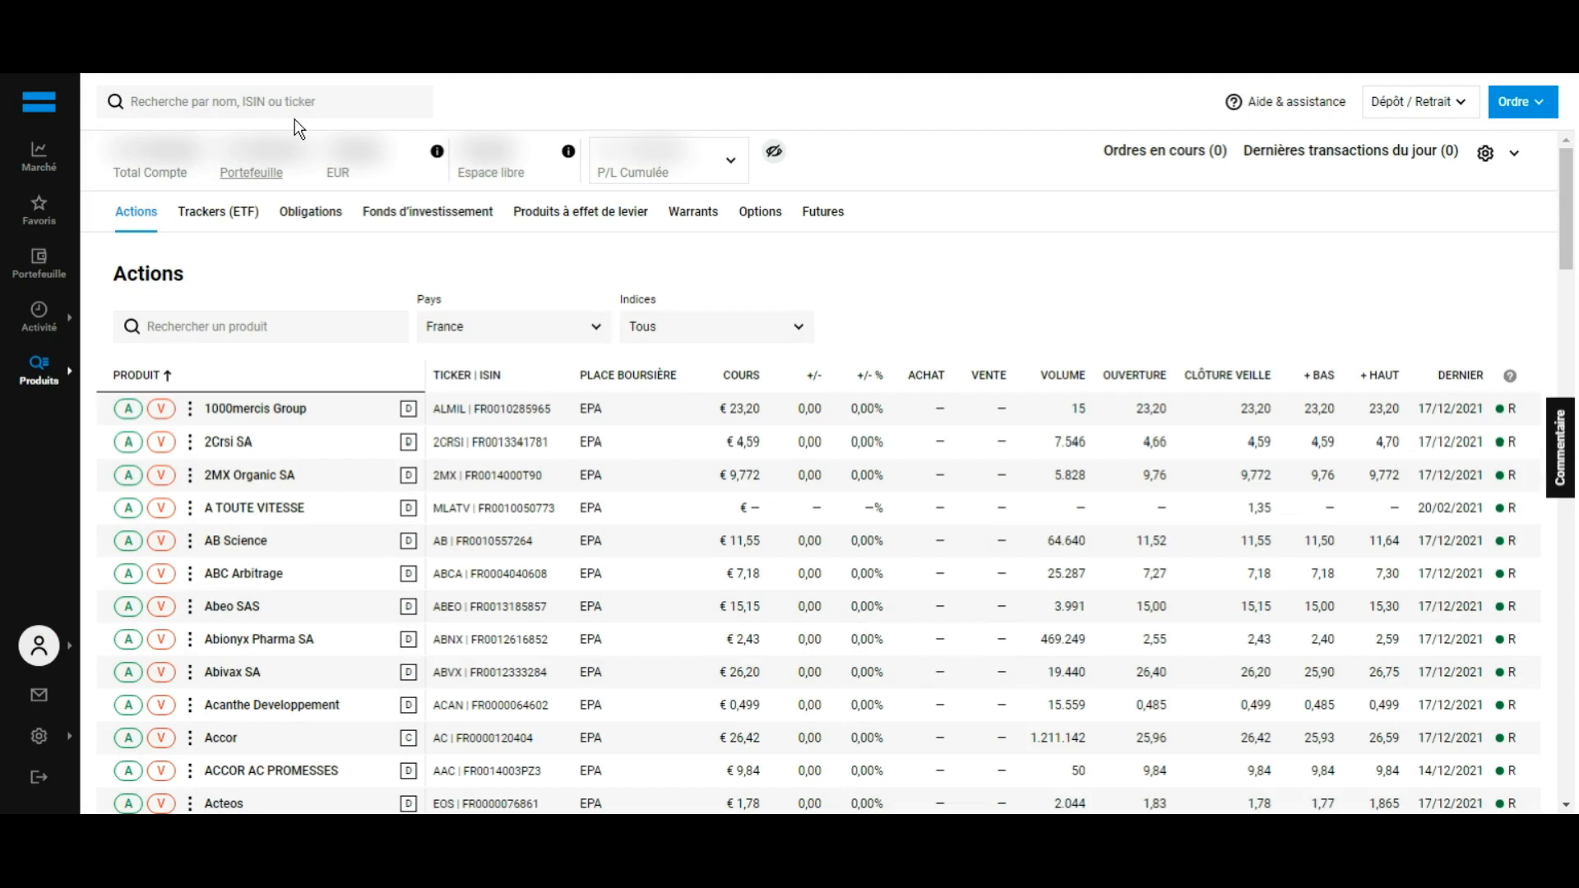
Step: Search for "NextEra Energy Inc" and open the product page of its USD listing on NSY
{"action": "left_click", "coordinate": [258, 115]}
{"action": "type", "text": "Next"}
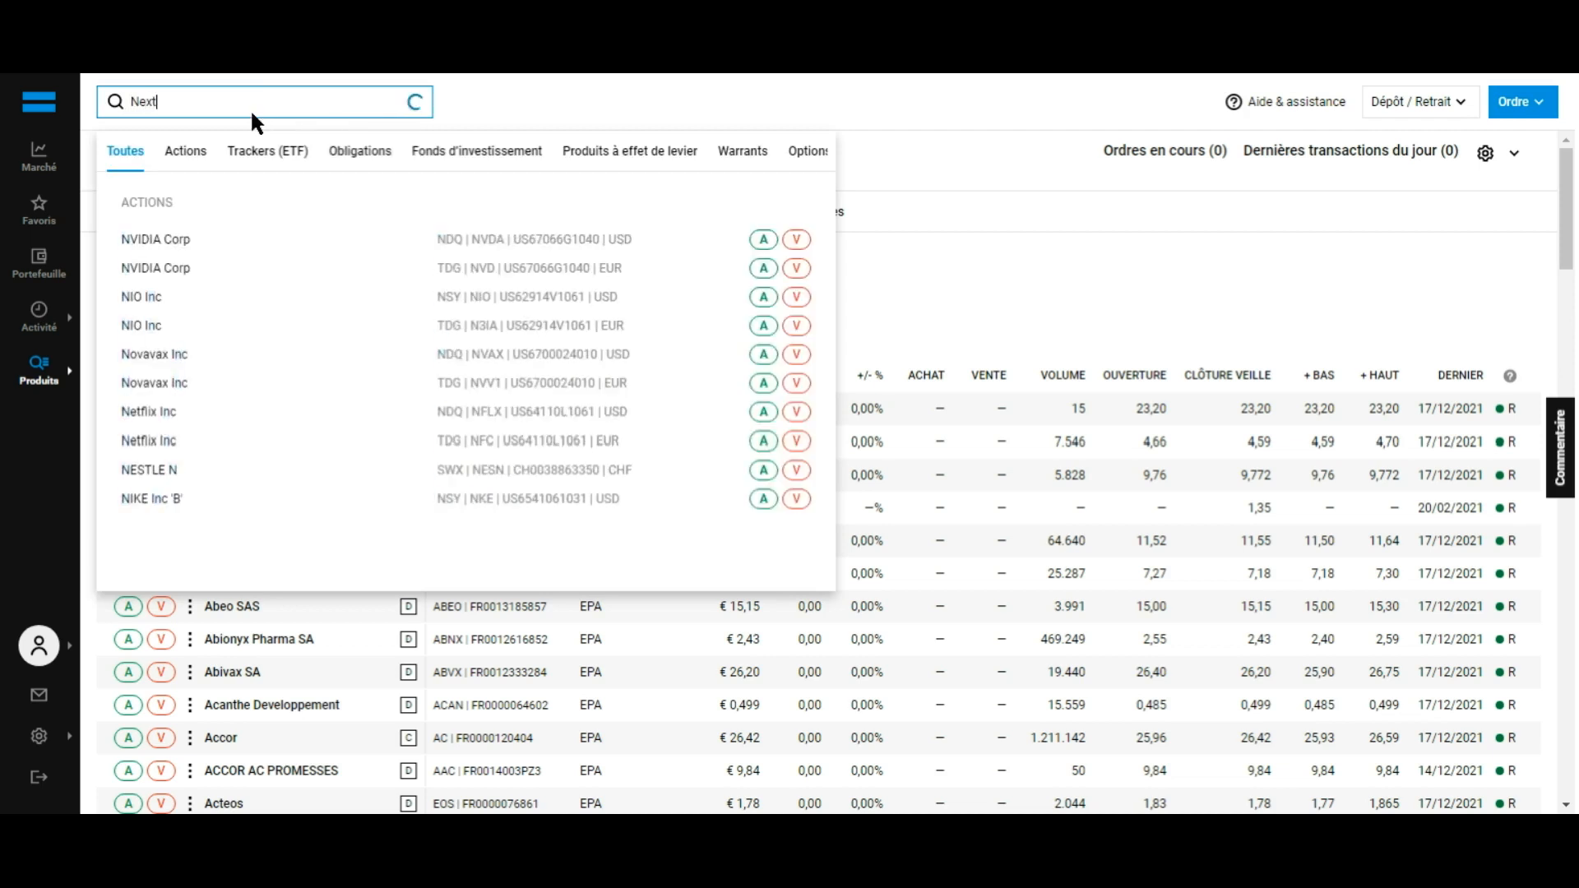
{"action": "type", "text": "Era Energy Inc"}
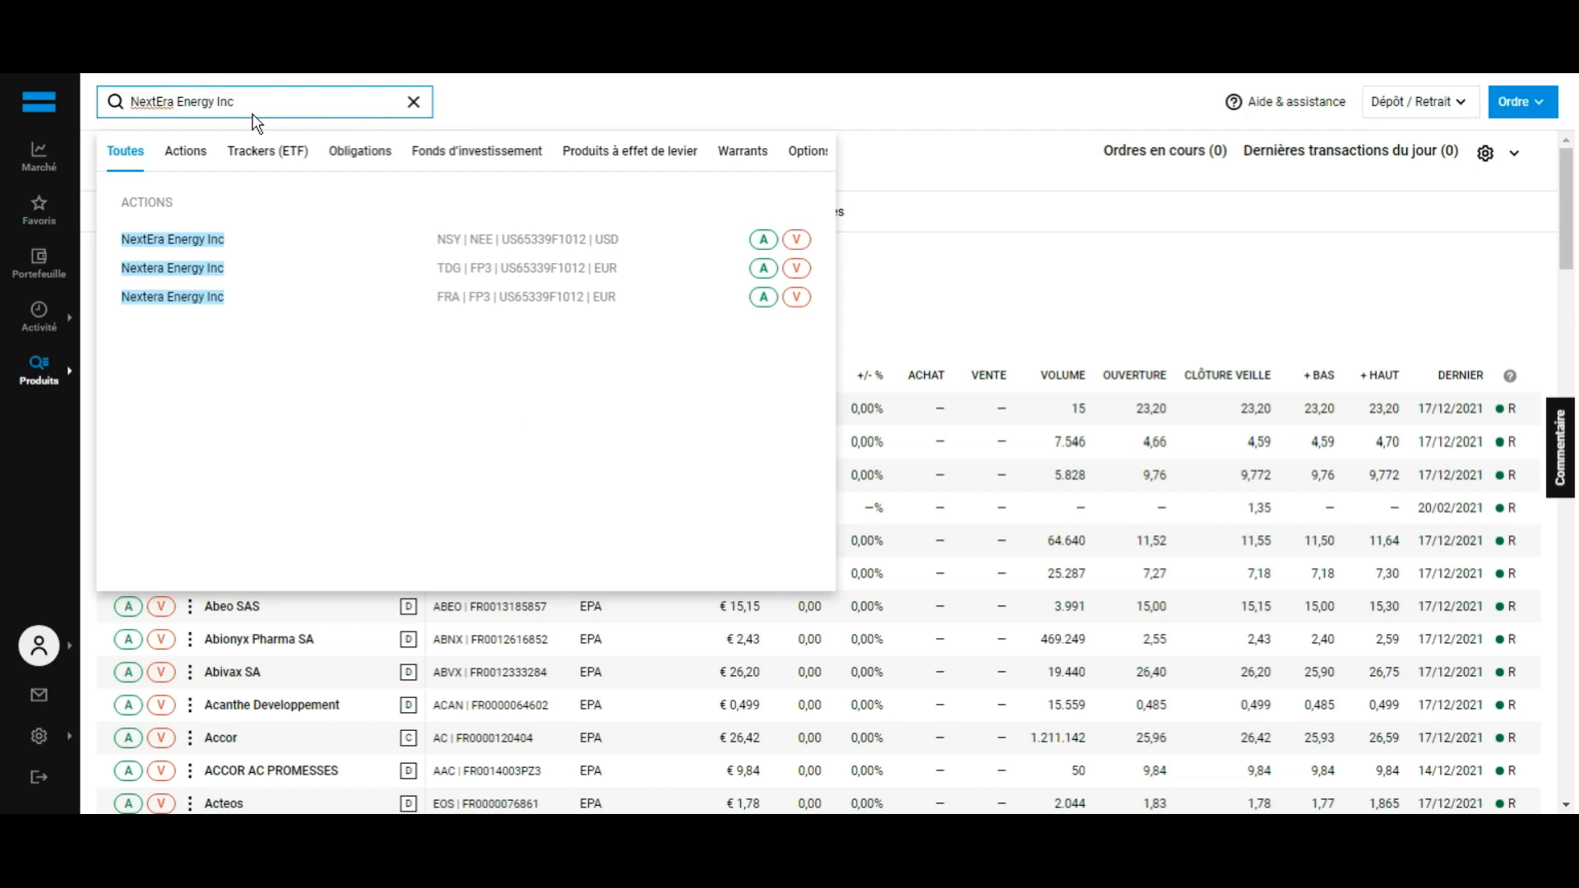
{"action": "left_click", "coordinate": [301, 250]}
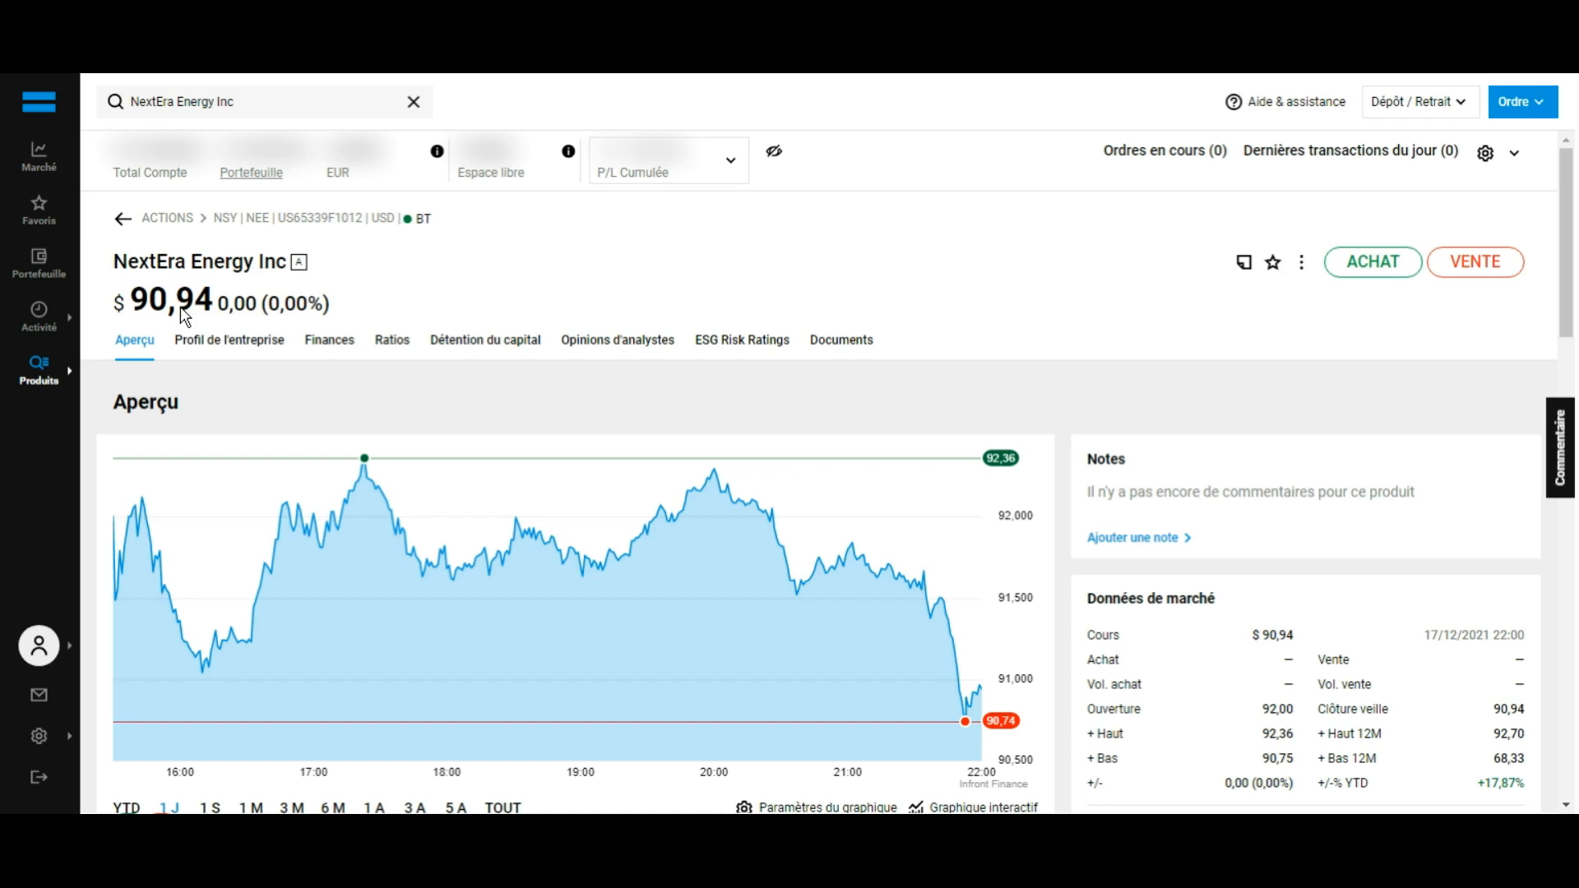
Step: Review the price chart, market data and financial results of NextEra Energy Inc, and return to its overview
{"action": "scroll", "coordinate": [181, 307], "scroll_direction": "down", "scroll_amount": 1}
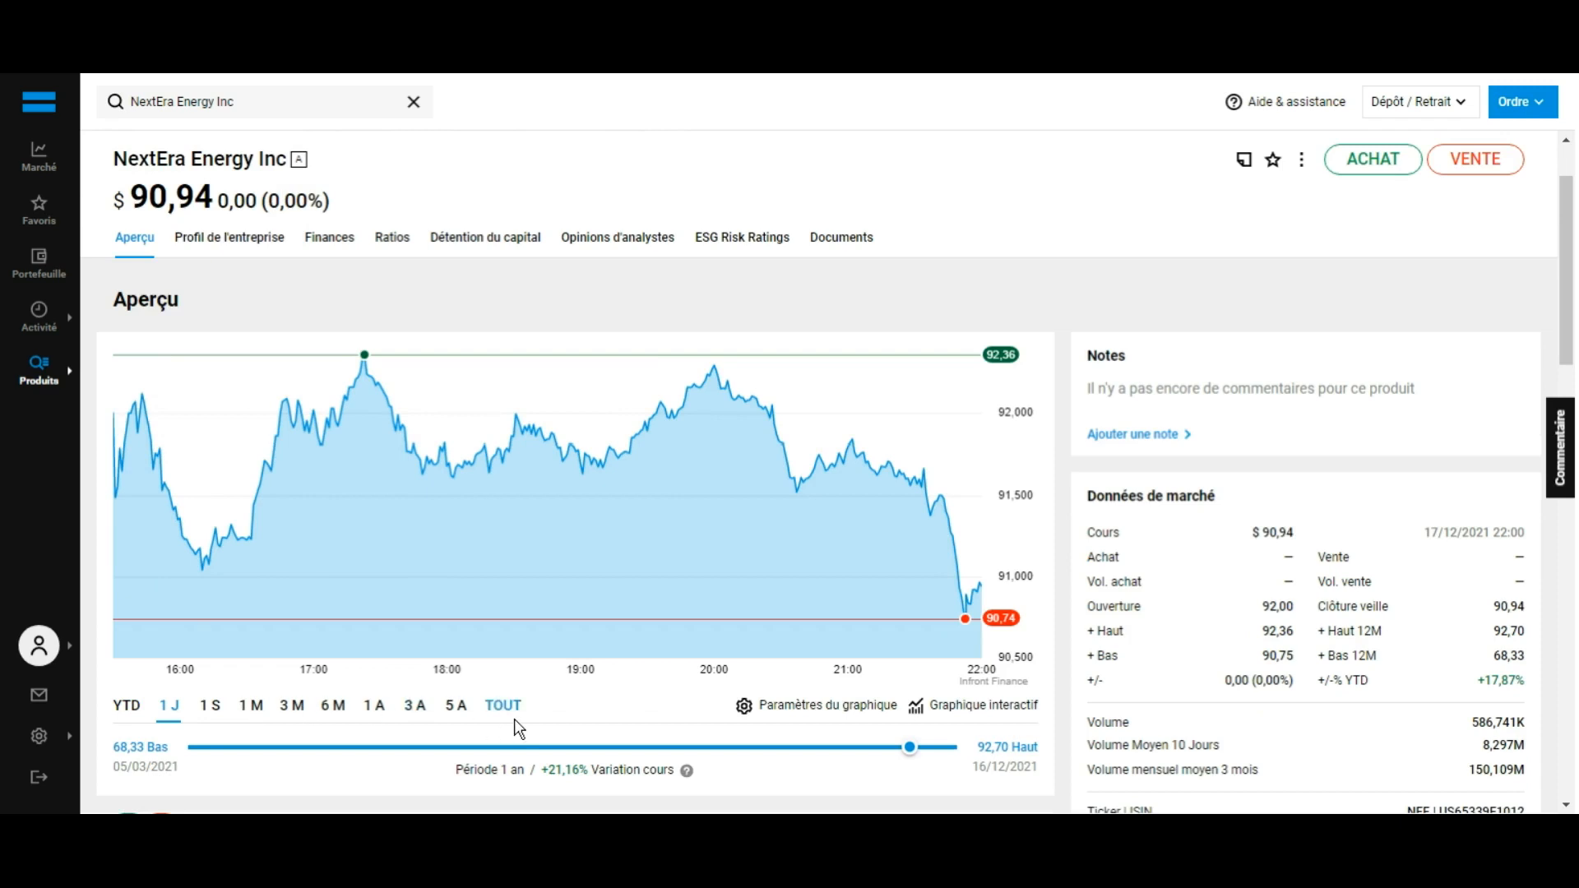
{"action": "scroll", "coordinate": [515, 720], "scroll_direction": "down", "scroll_amount": 4}
{"action": "scroll", "coordinate": [466, 371], "scroll_direction": "up", "scroll_amount": 4}
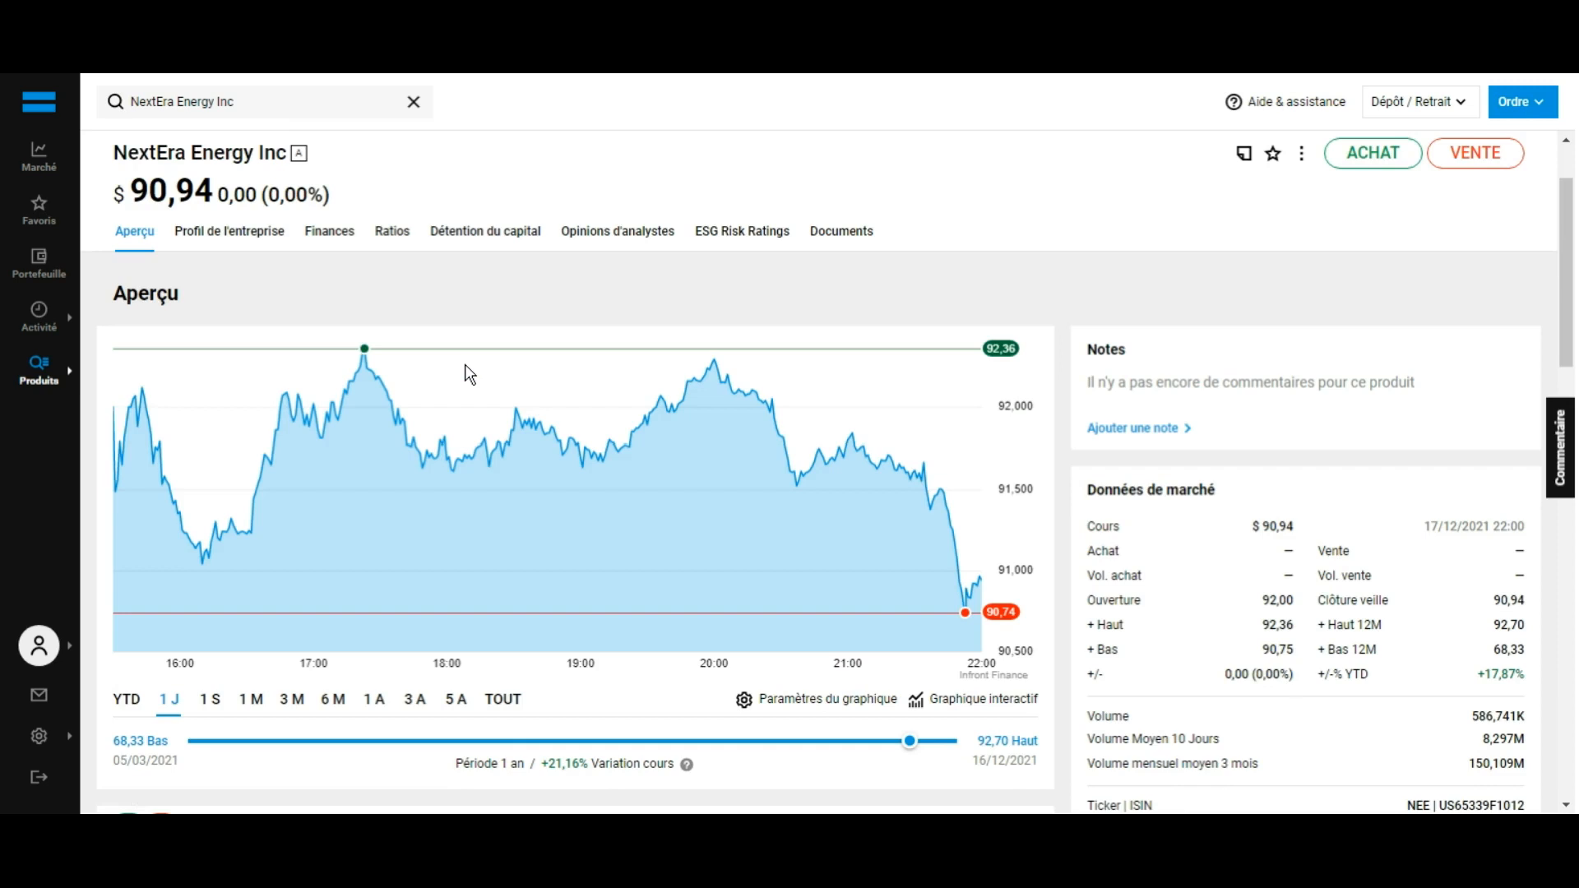
{"action": "left_click", "coordinate": [333, 233]}
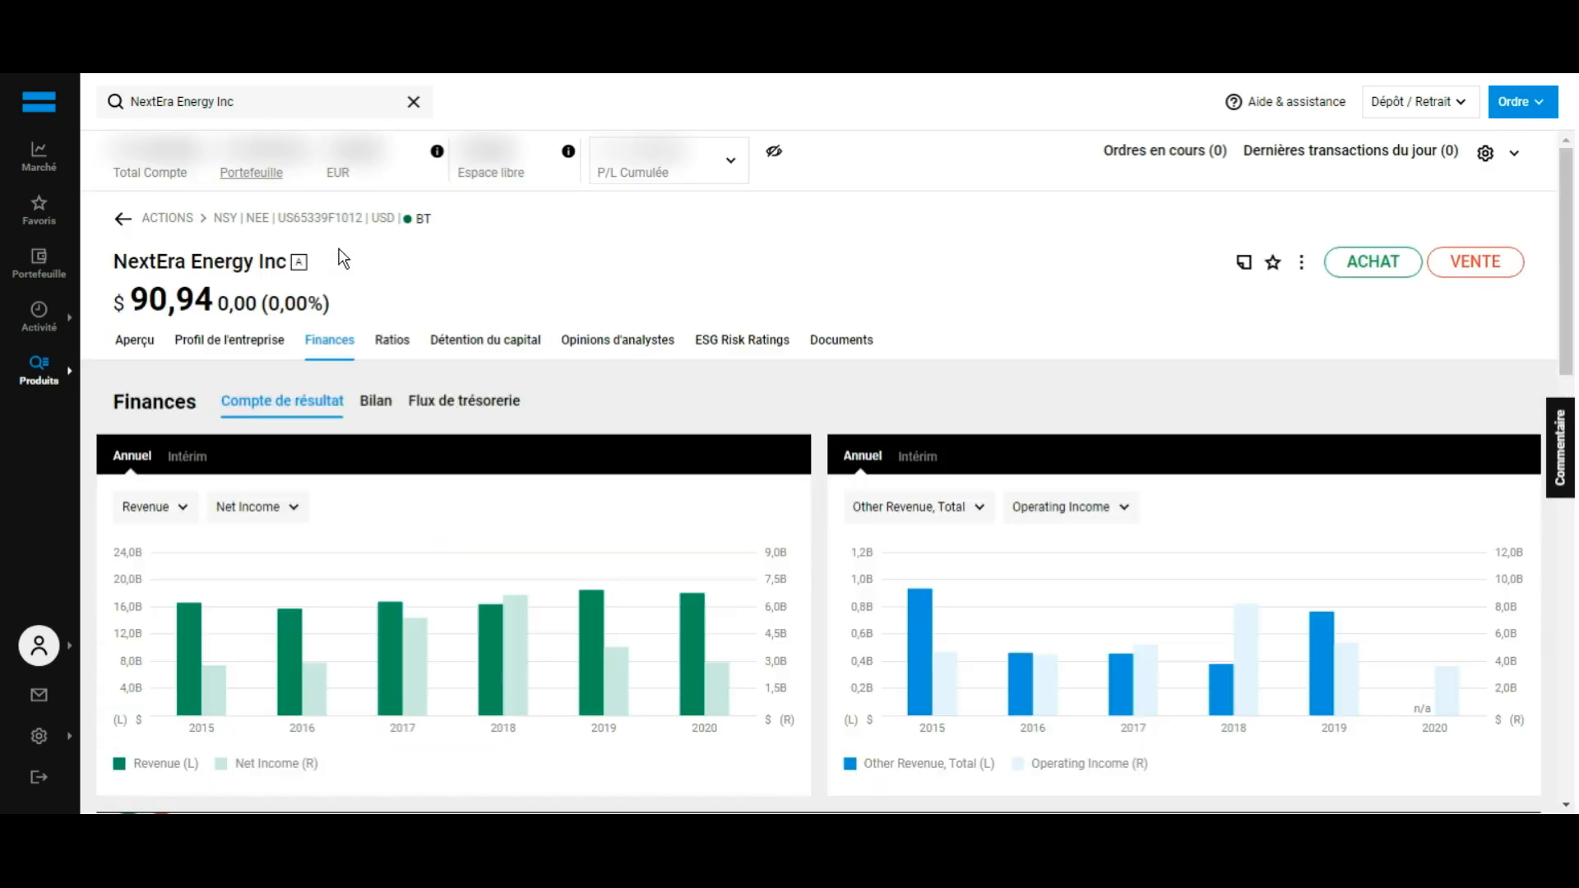
{"action": "left_click", "coordinate": [137, 341]}
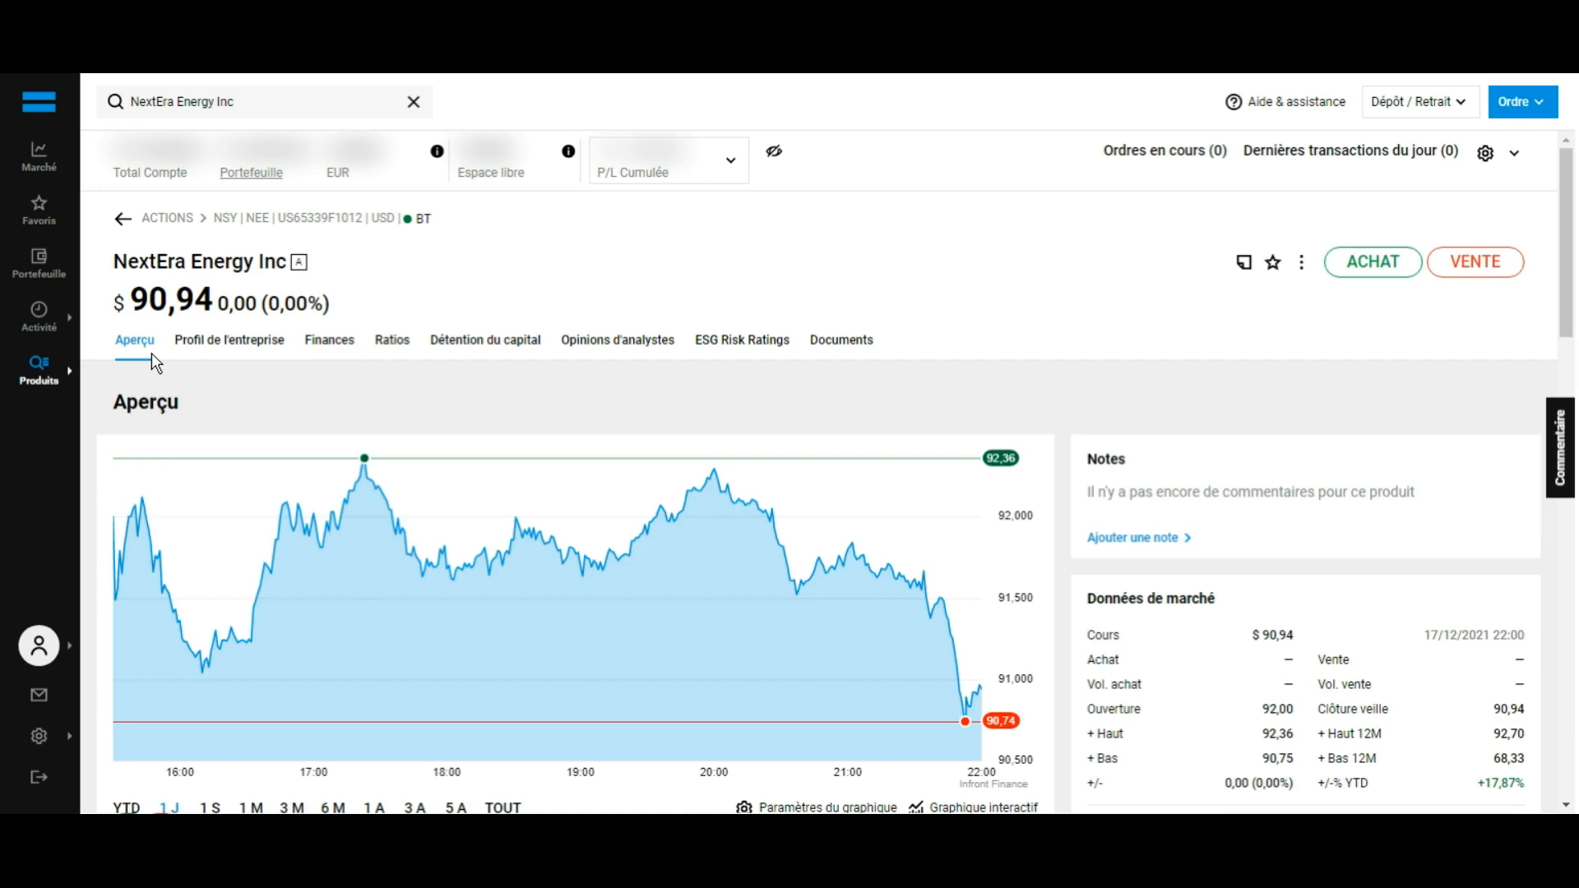
Step: Fill in an "Au marché" buy order for 1 NextEra Energy Inc share, and close the order form without submitting it
{"action": "left_click", "coordinate": [1388, 284]}
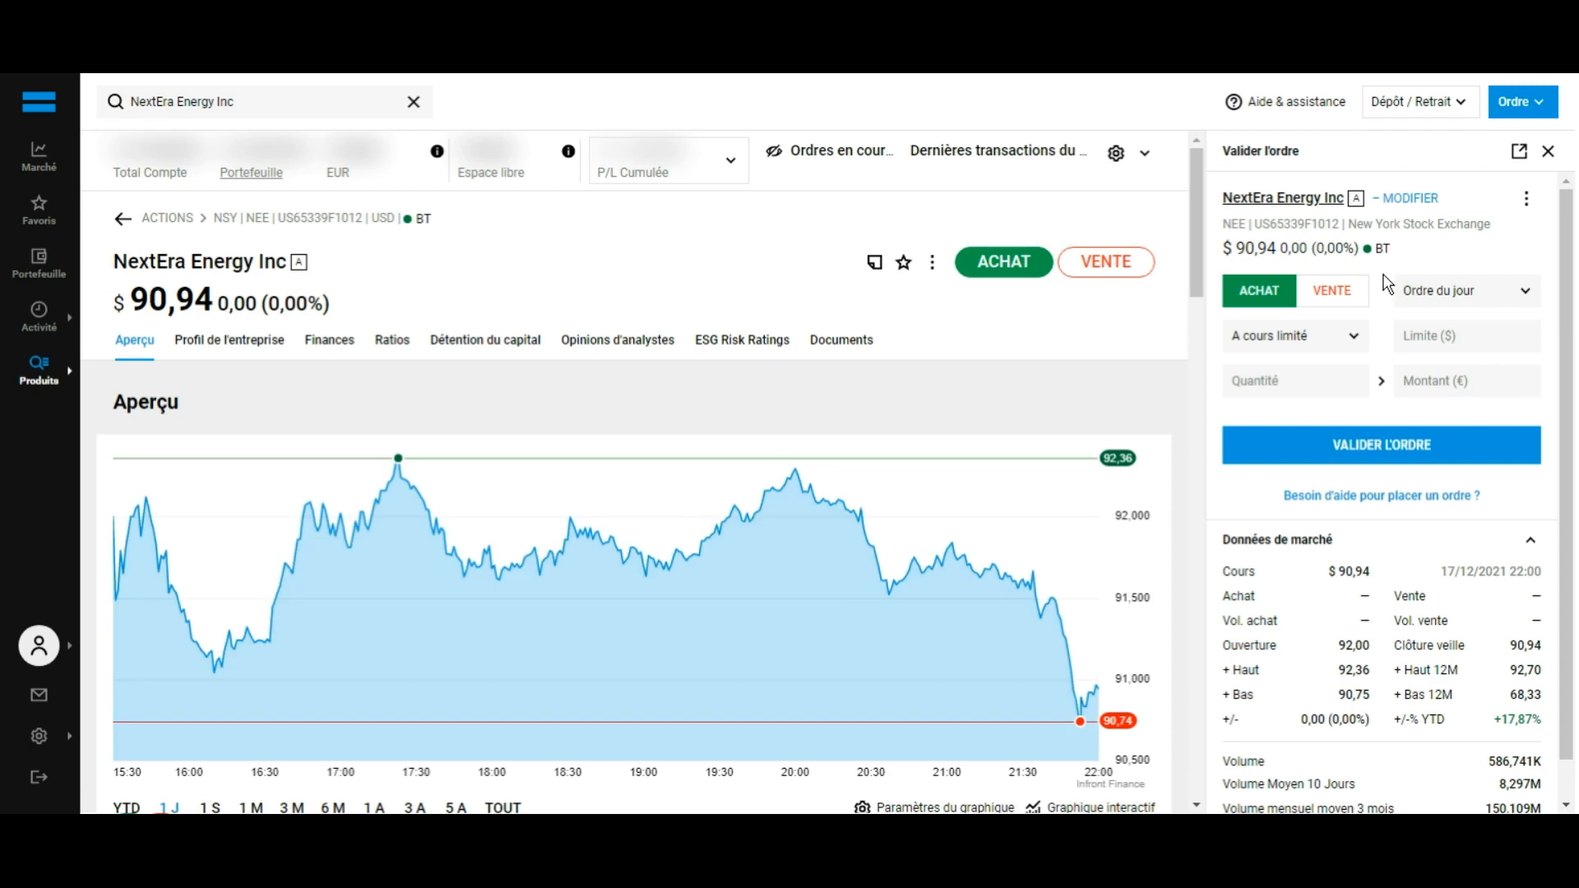
{"action": "left_click", "coordinate": [1317, 353]}
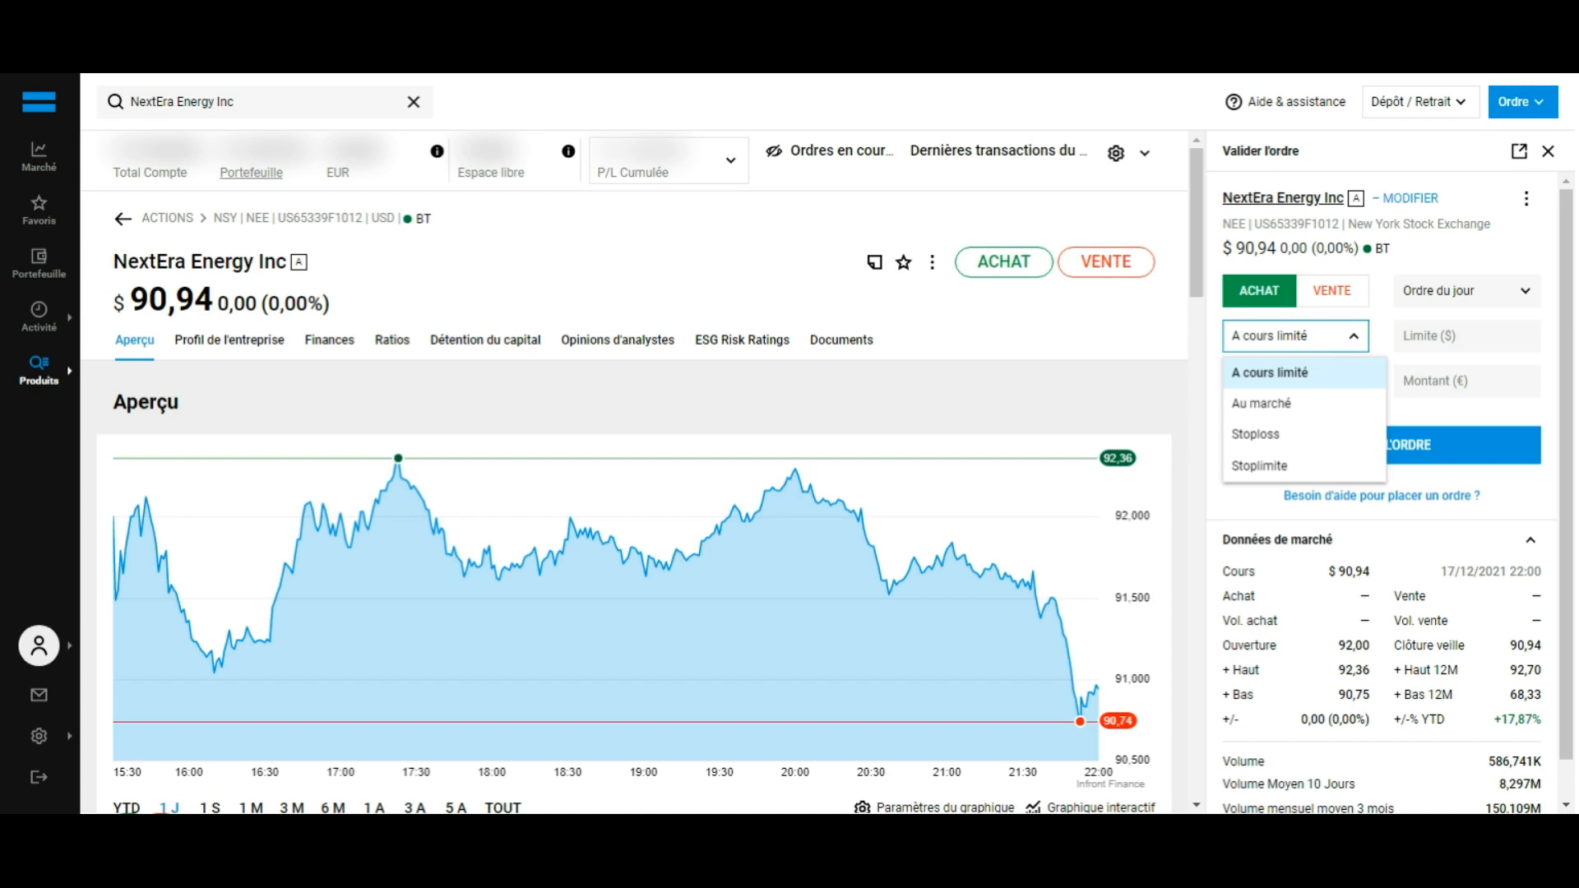
{"action": "left_click", "coordinate": [1331, 405]}
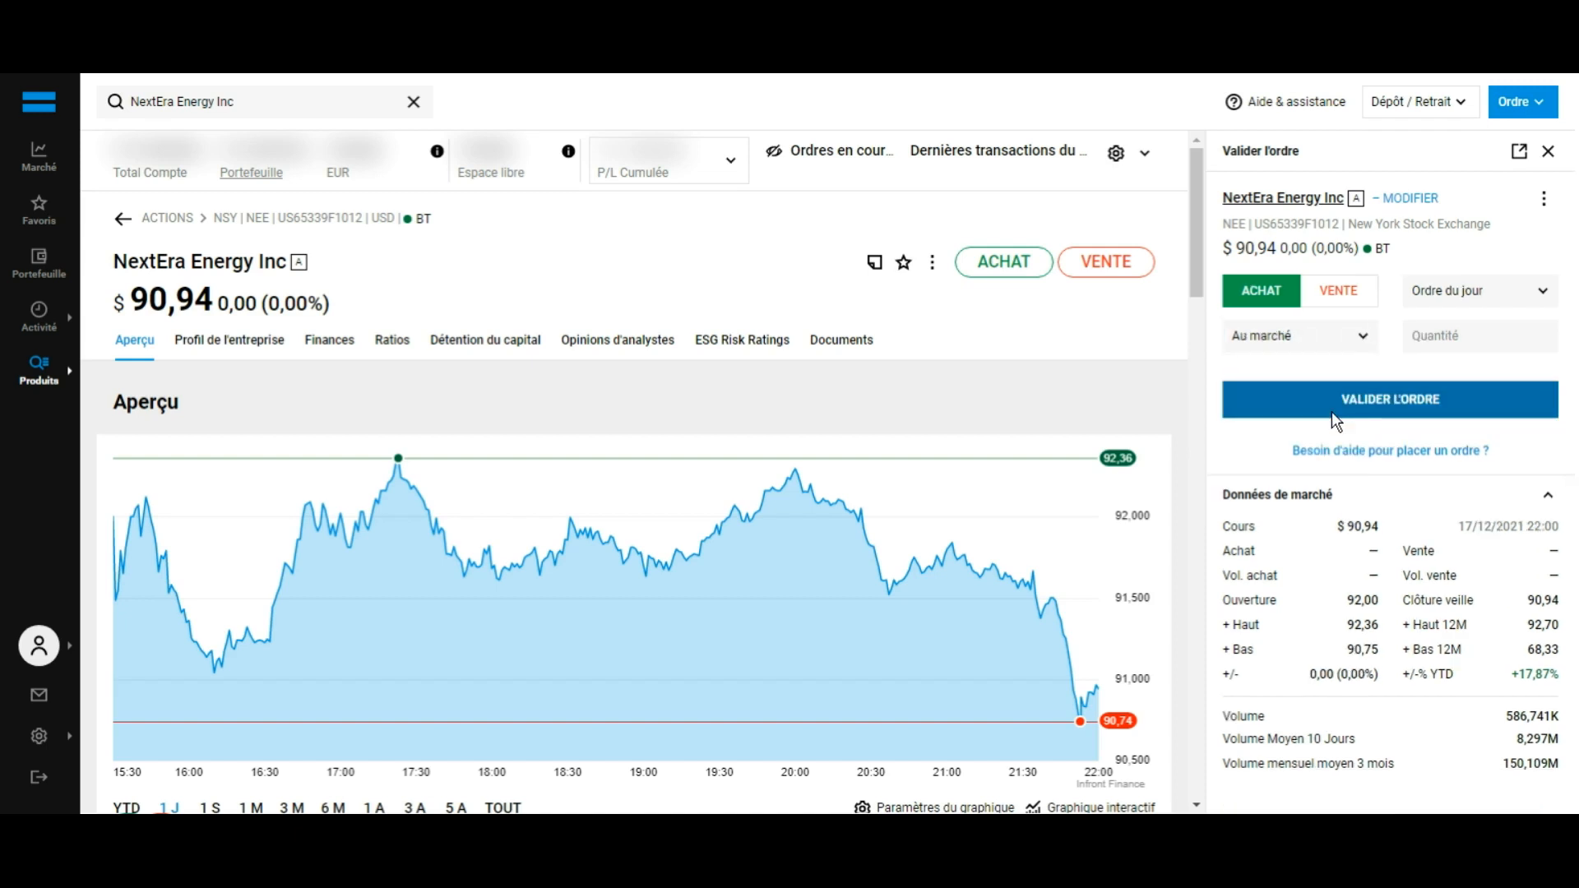
{"action": "left_click", "coordinate": [1490, 354]}
{"action": "type", "text": "1"}
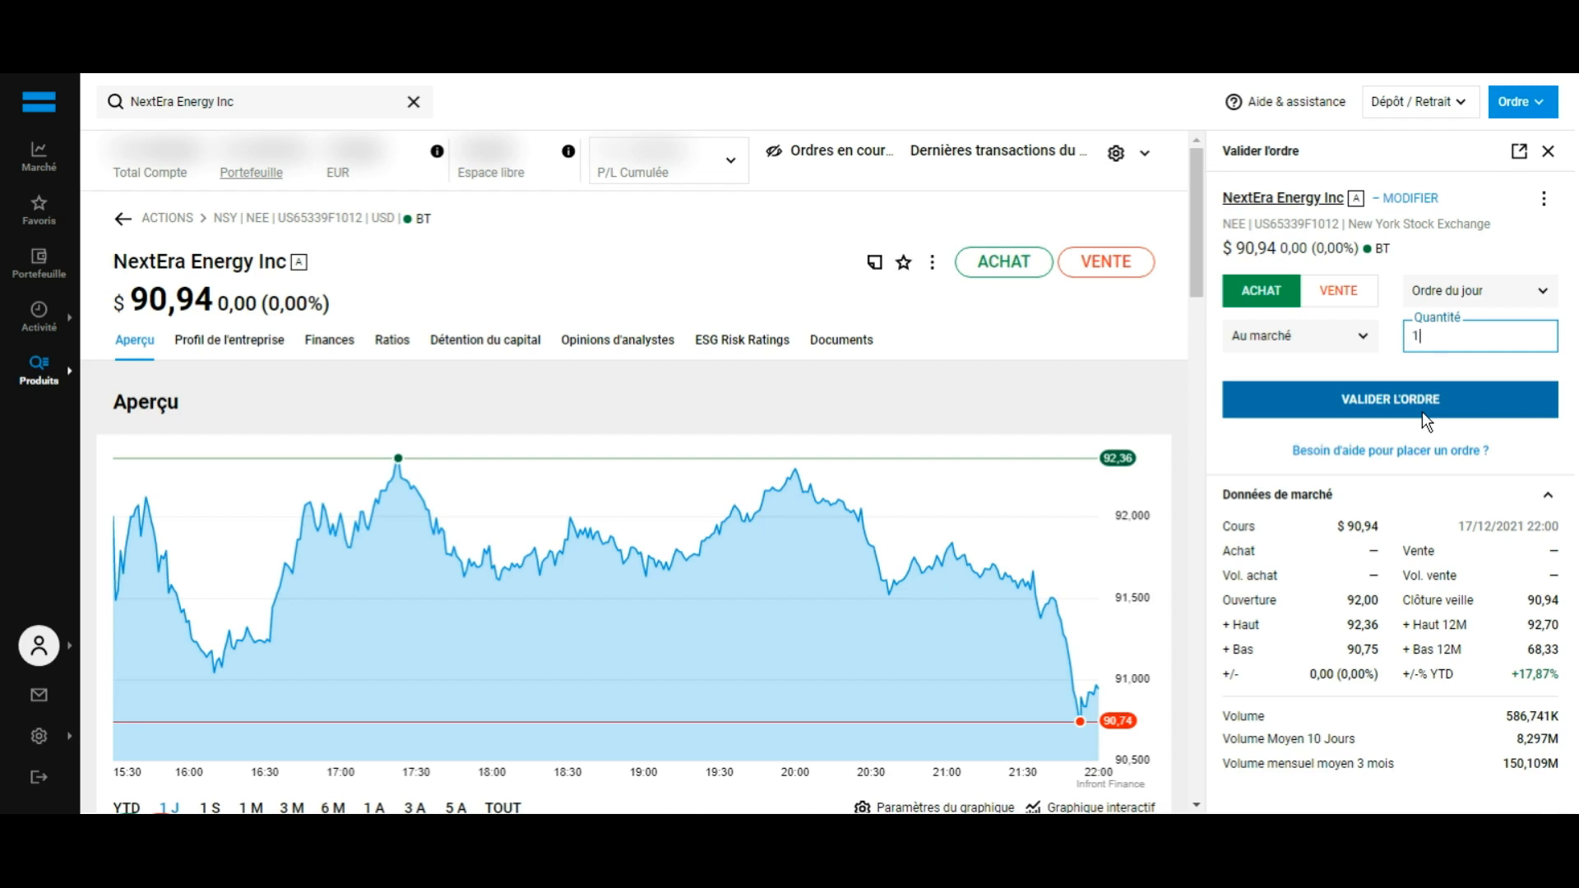
{"action": "left_click", "coordinate": [1547, 151]}
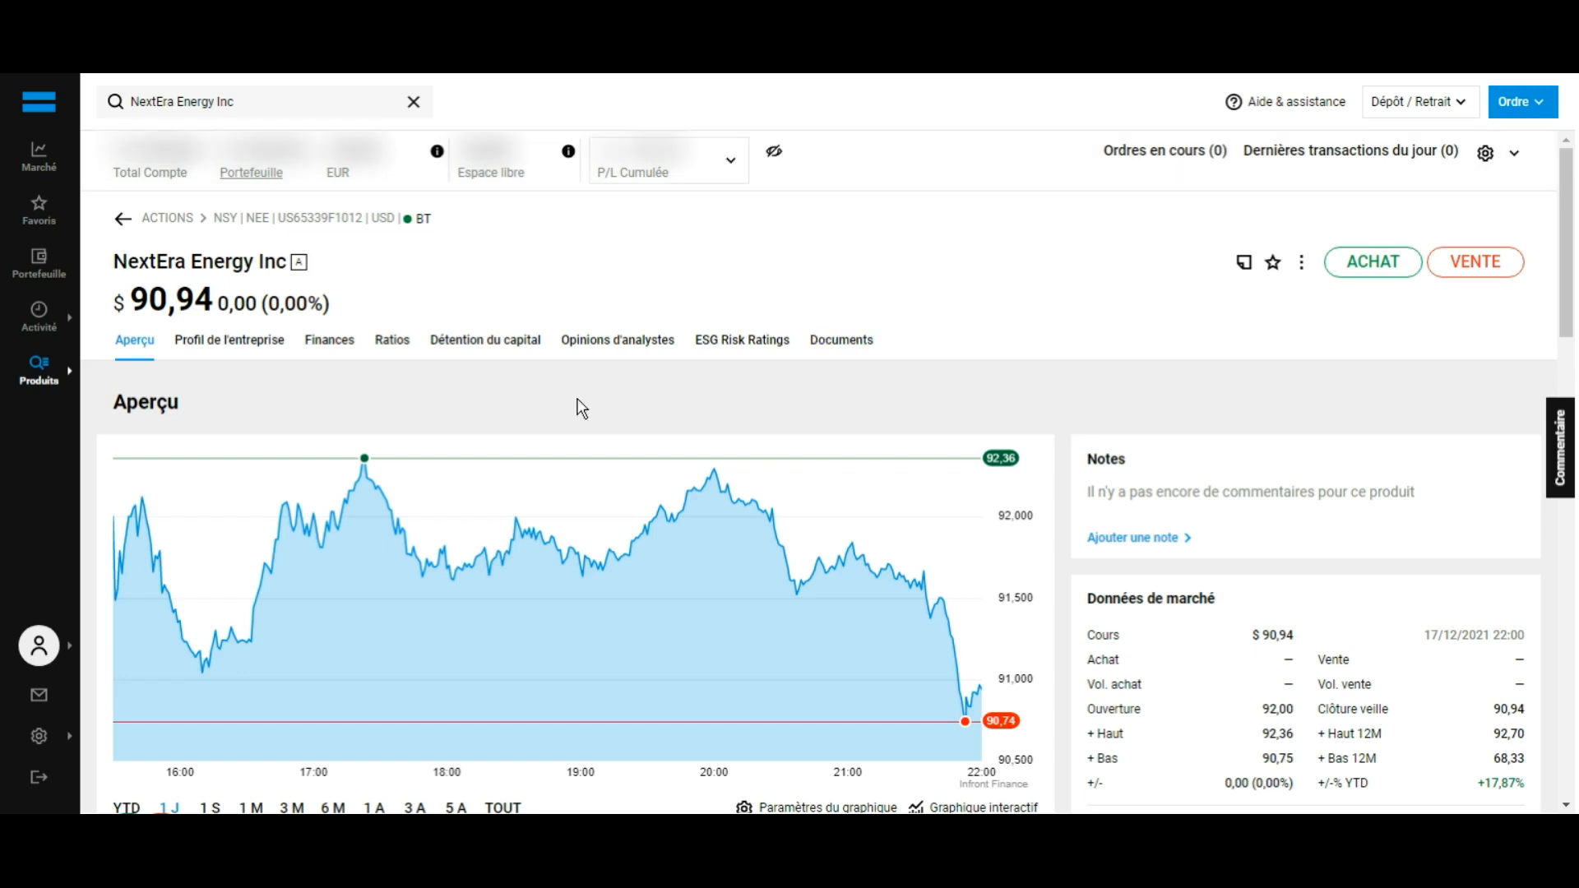
Step: Open the portfolio and look through the open positions and the upcoming dividends
{"action": "left_click", "coordinate": [50, 284]}
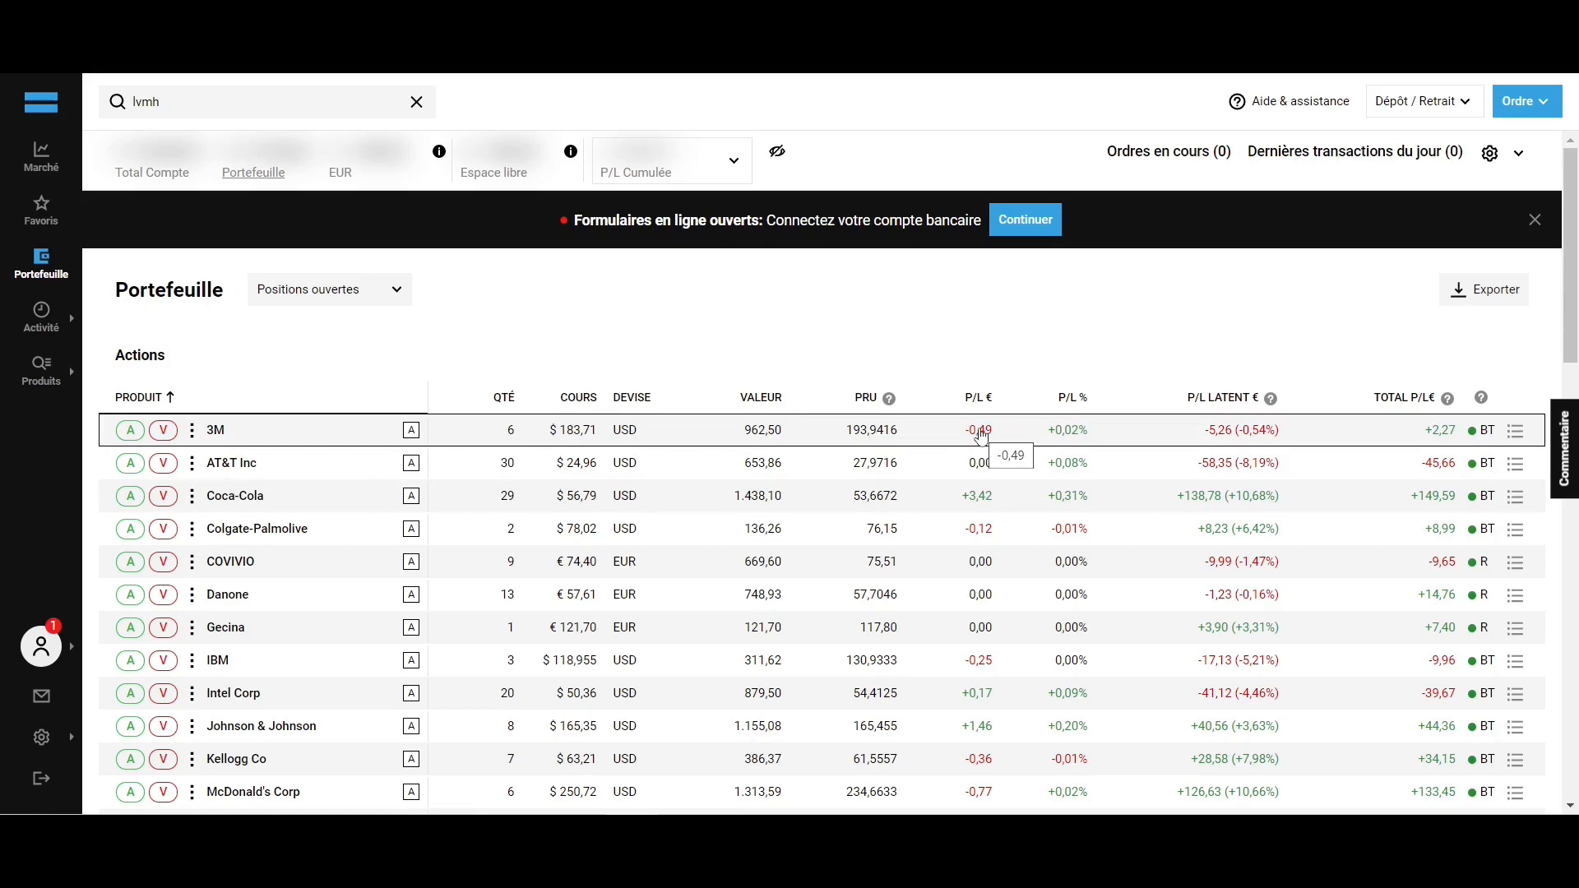
{"action": "scroll", "coordinate": [1069, 403], "scroll_direction": "down", "scroll_amount": 10}
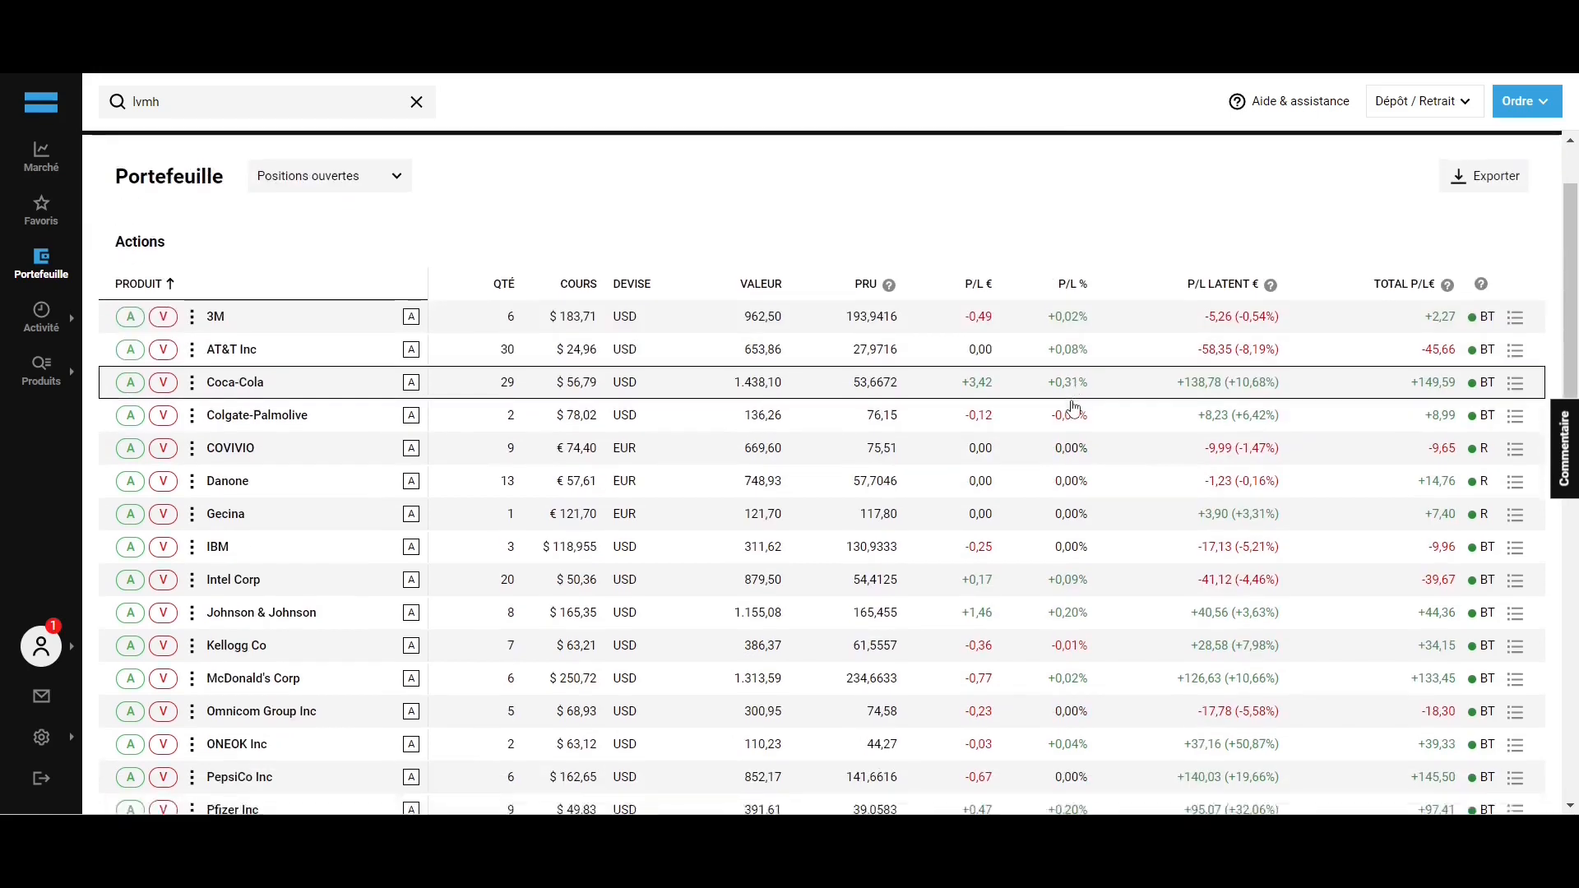
{"action": "scroll", "coordinate": [1072, 403], "scroll_direction": "down", "scroll_amount": 8}
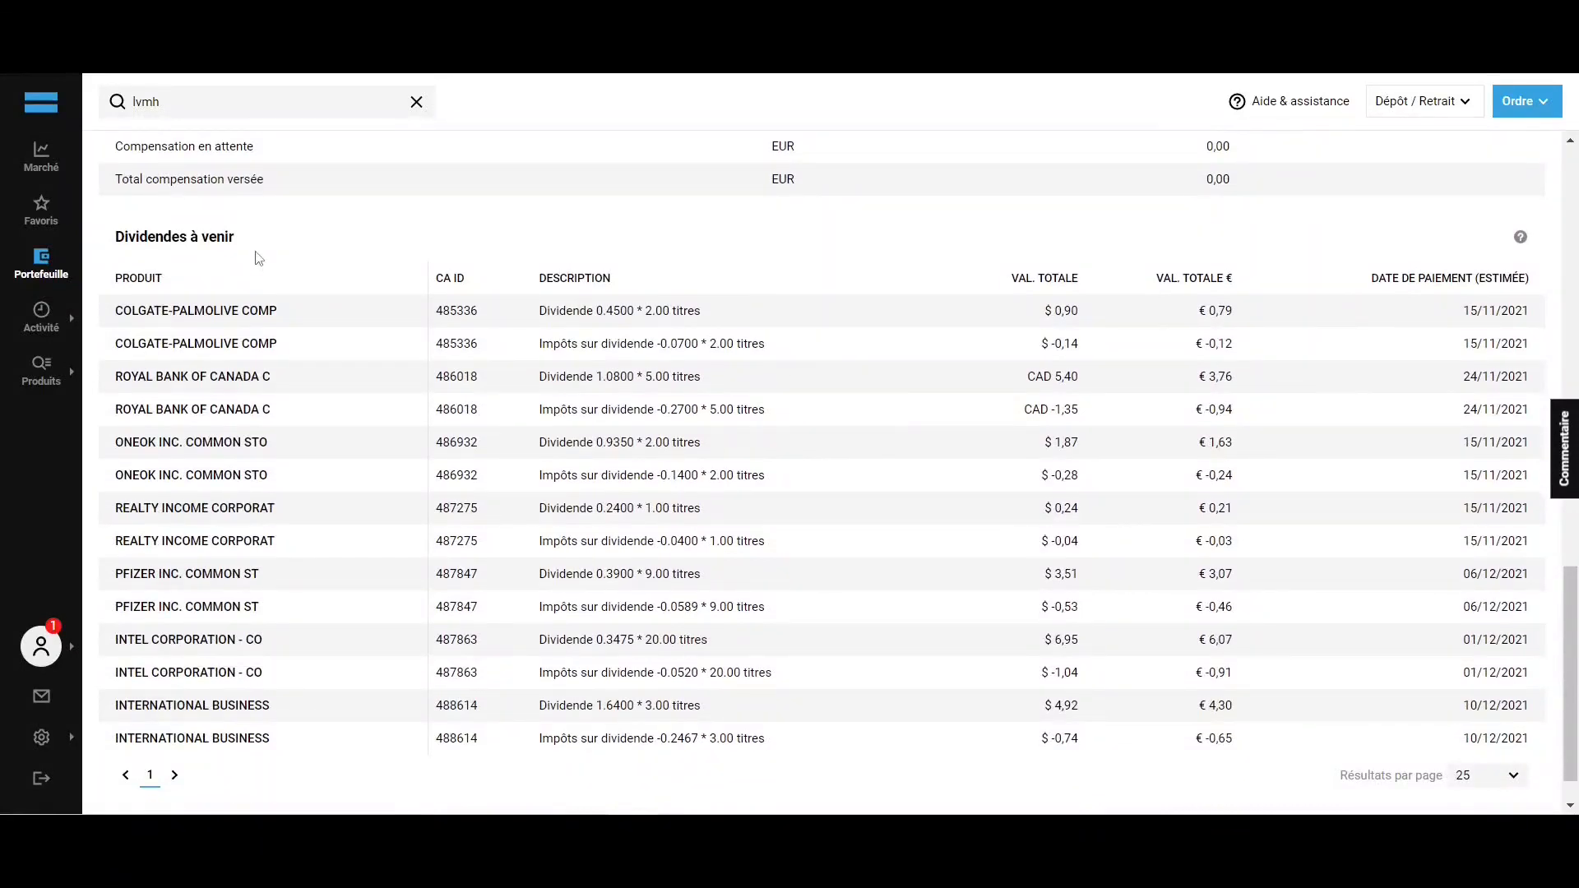
{"action": "scroll", "coordinate": [263, 259], "scroll_direction": "up", "scroll_amount": 16}
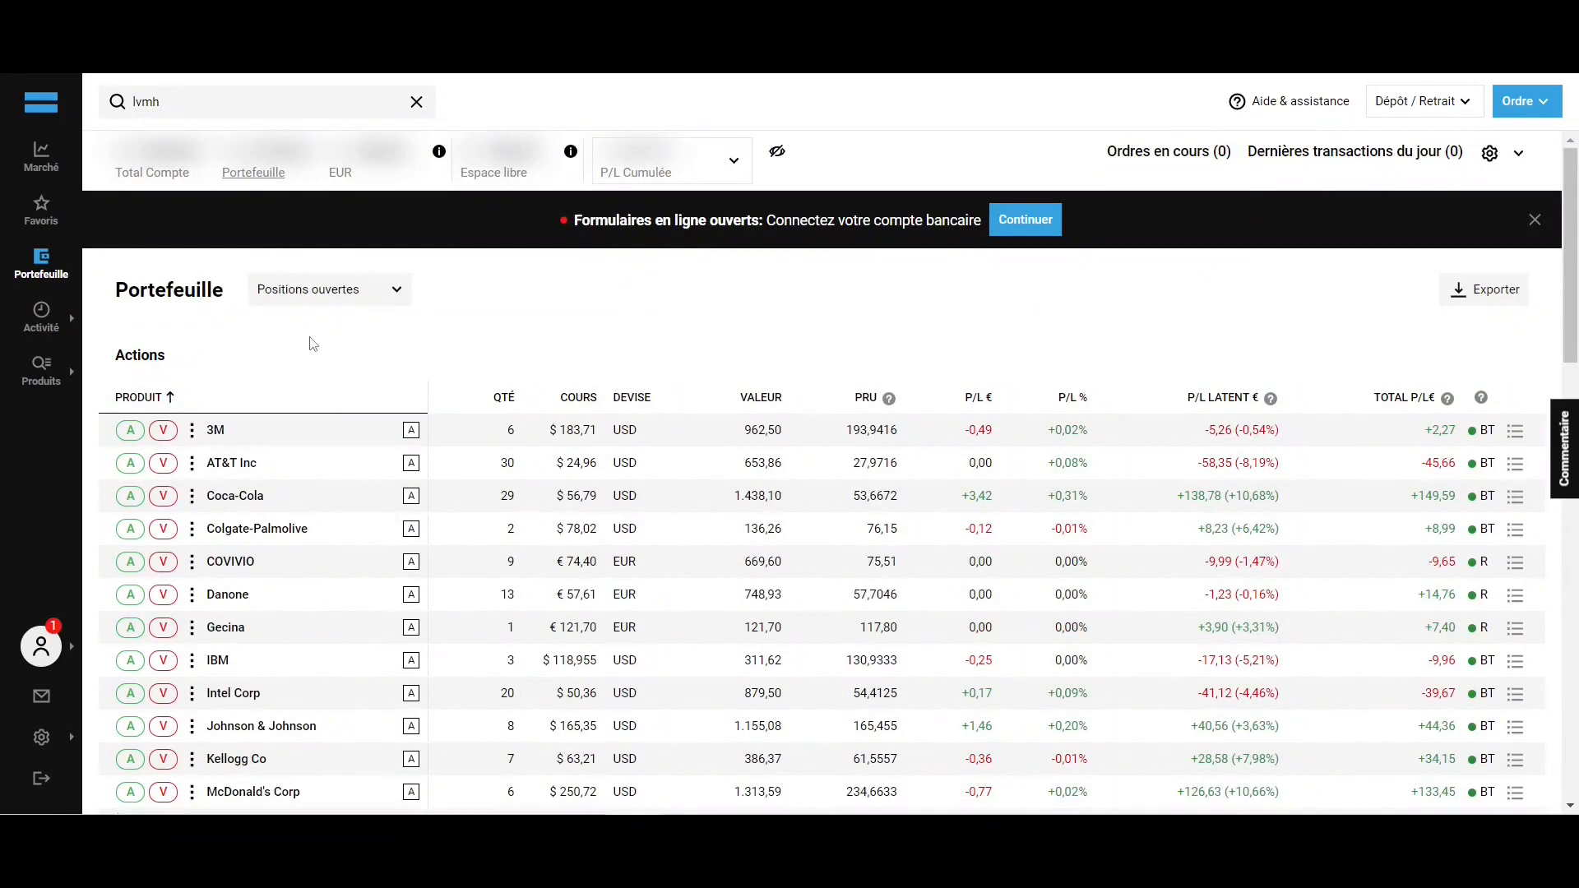
Step: Fill in a sell order for the 3M position with order type "Au marché" and a quantity of 1
{"action": "left_click", "coordinate": [164, 431]}
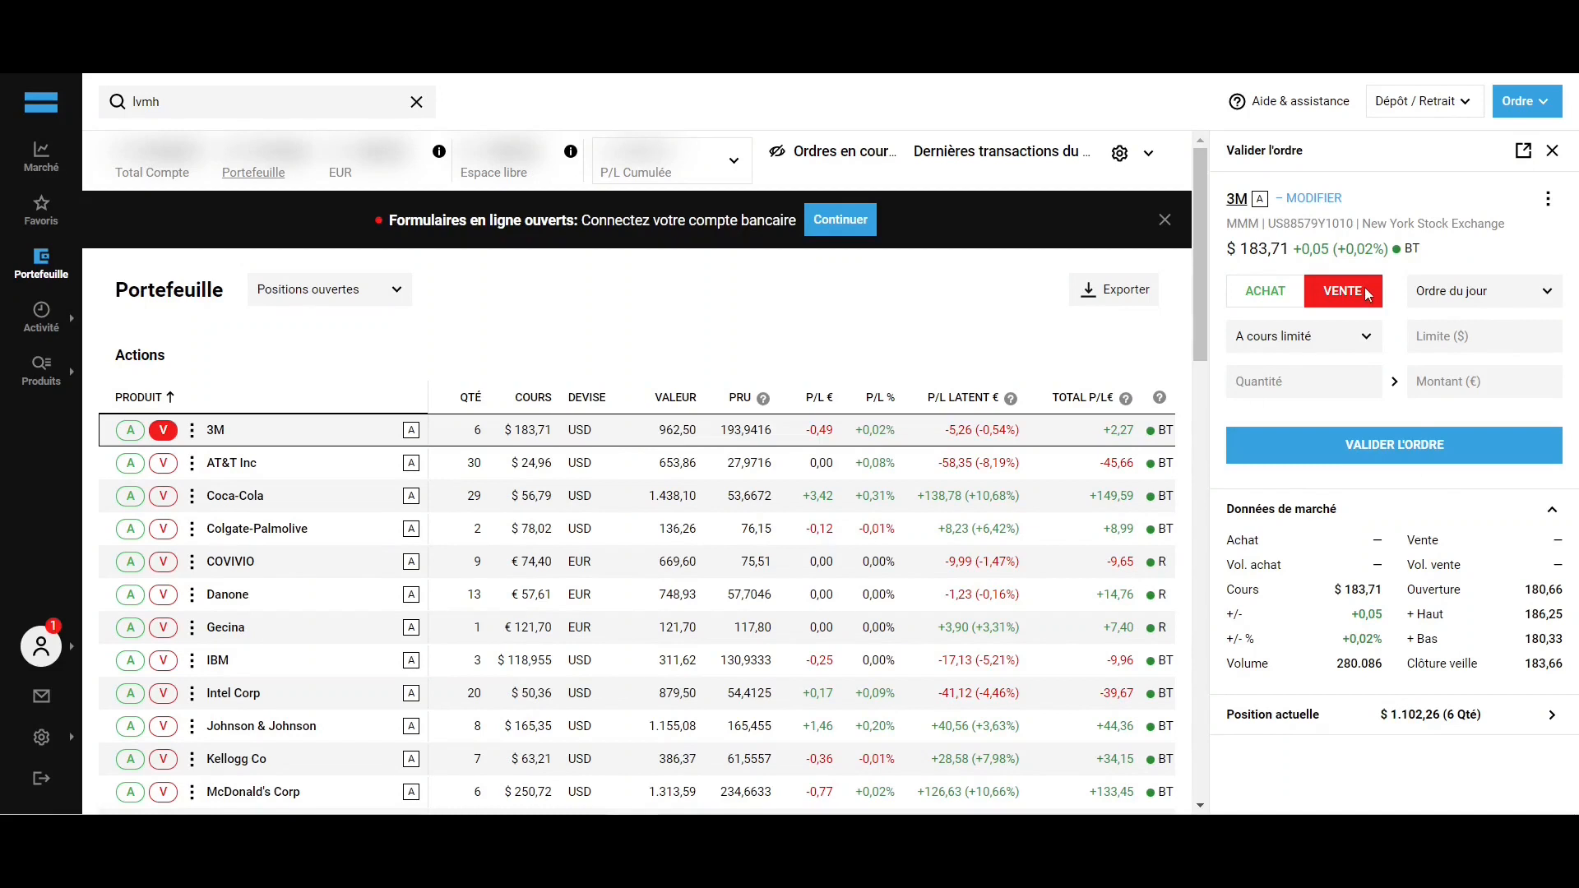
{"action": "left_click", "coordinate": [1345, 344]}
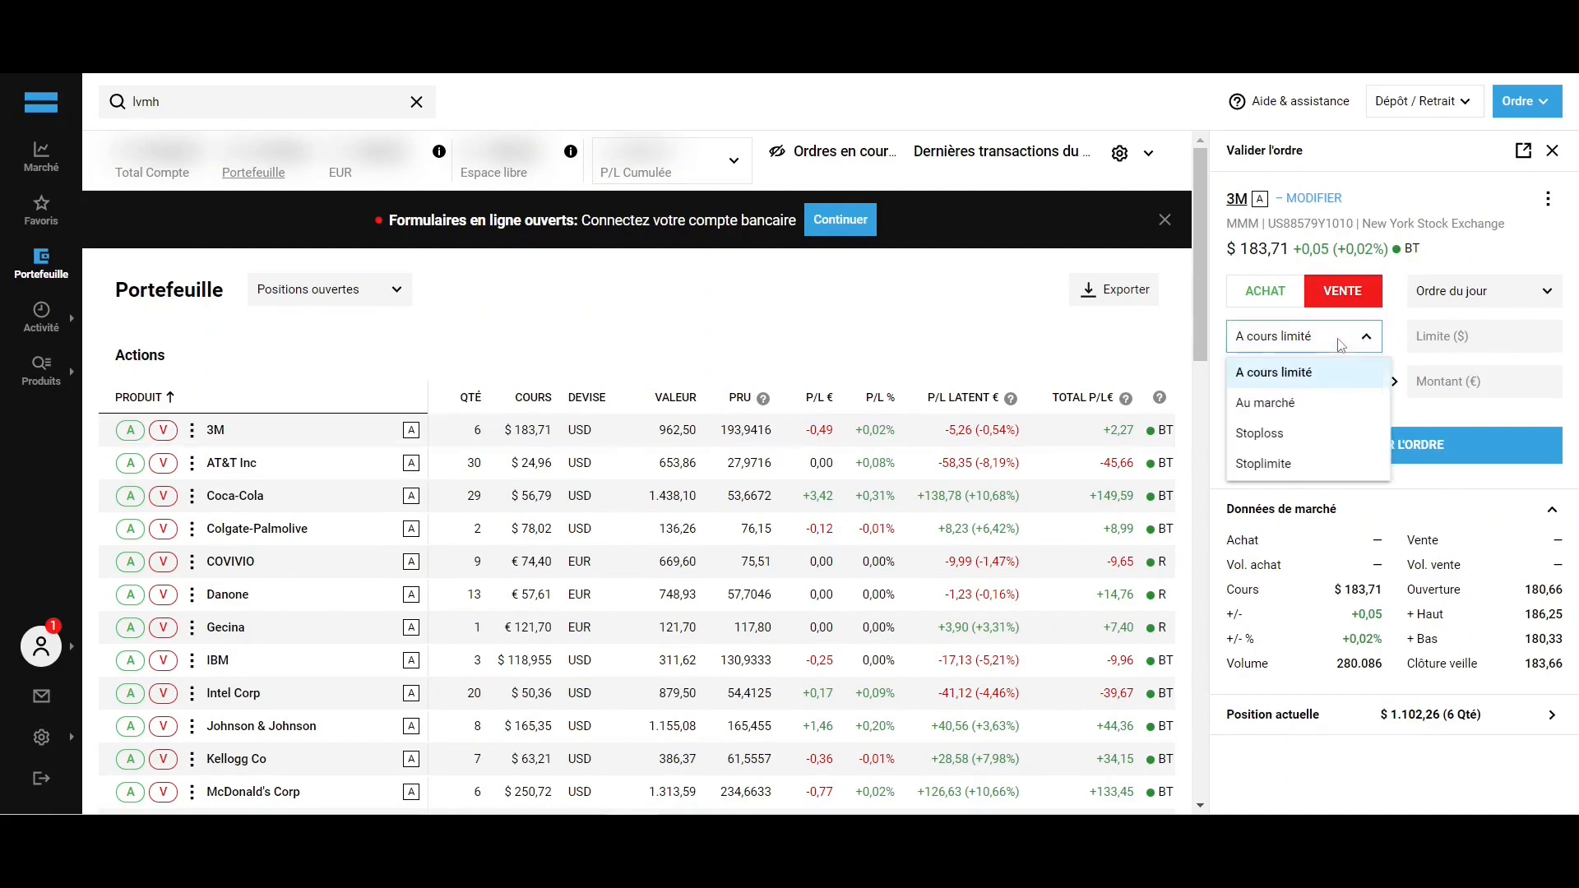
{"action": "left_click", "coordinate": [1314, 400]}
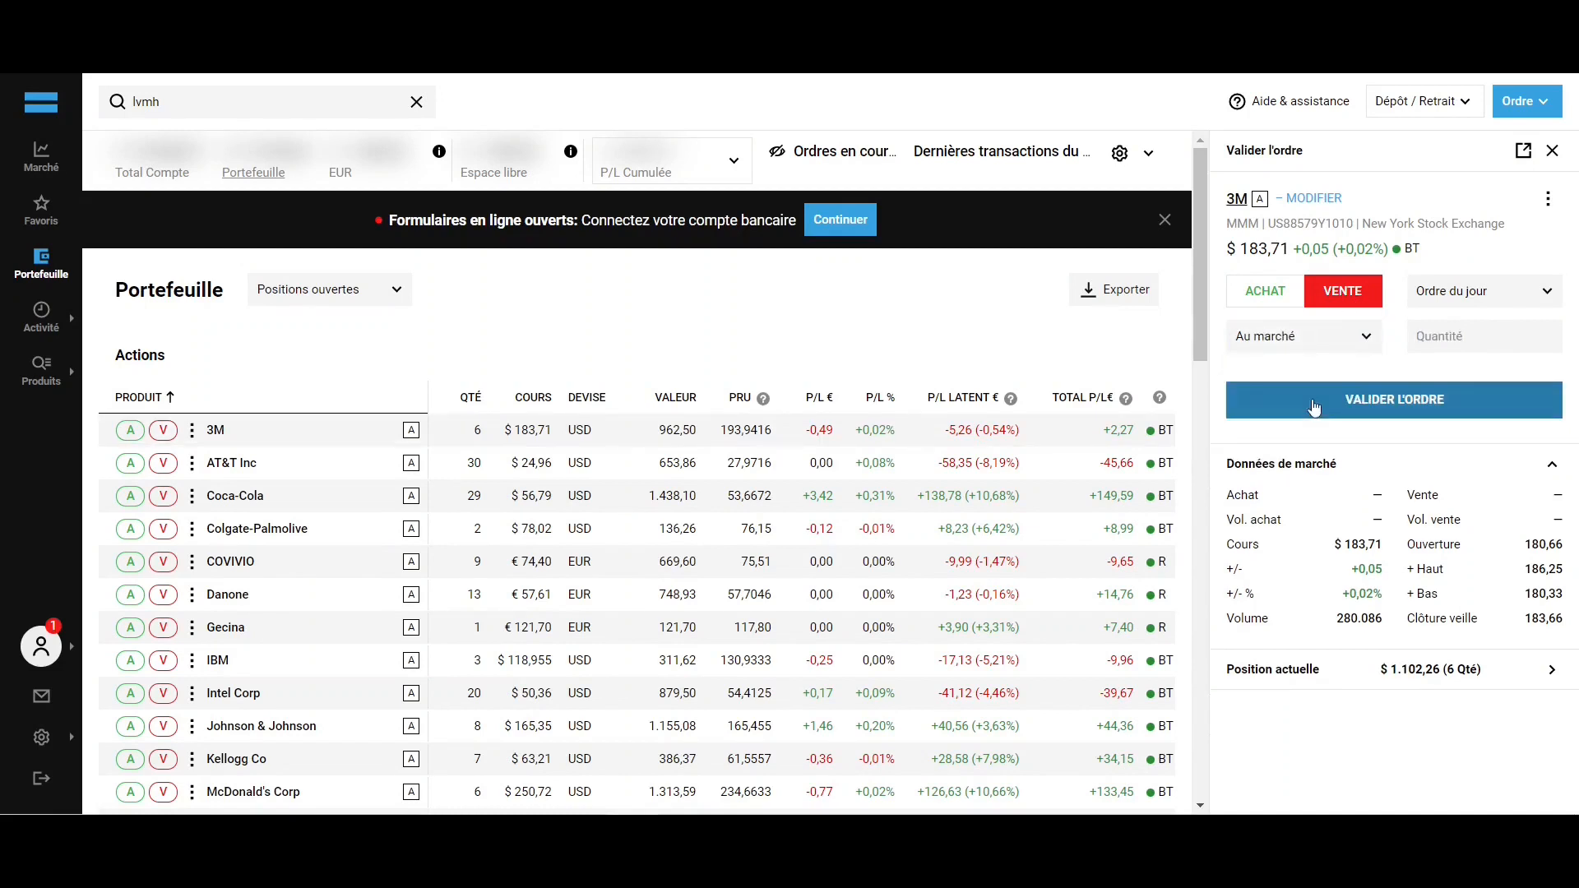
{"action": "left_click", "coordinate": [1452, 335]}
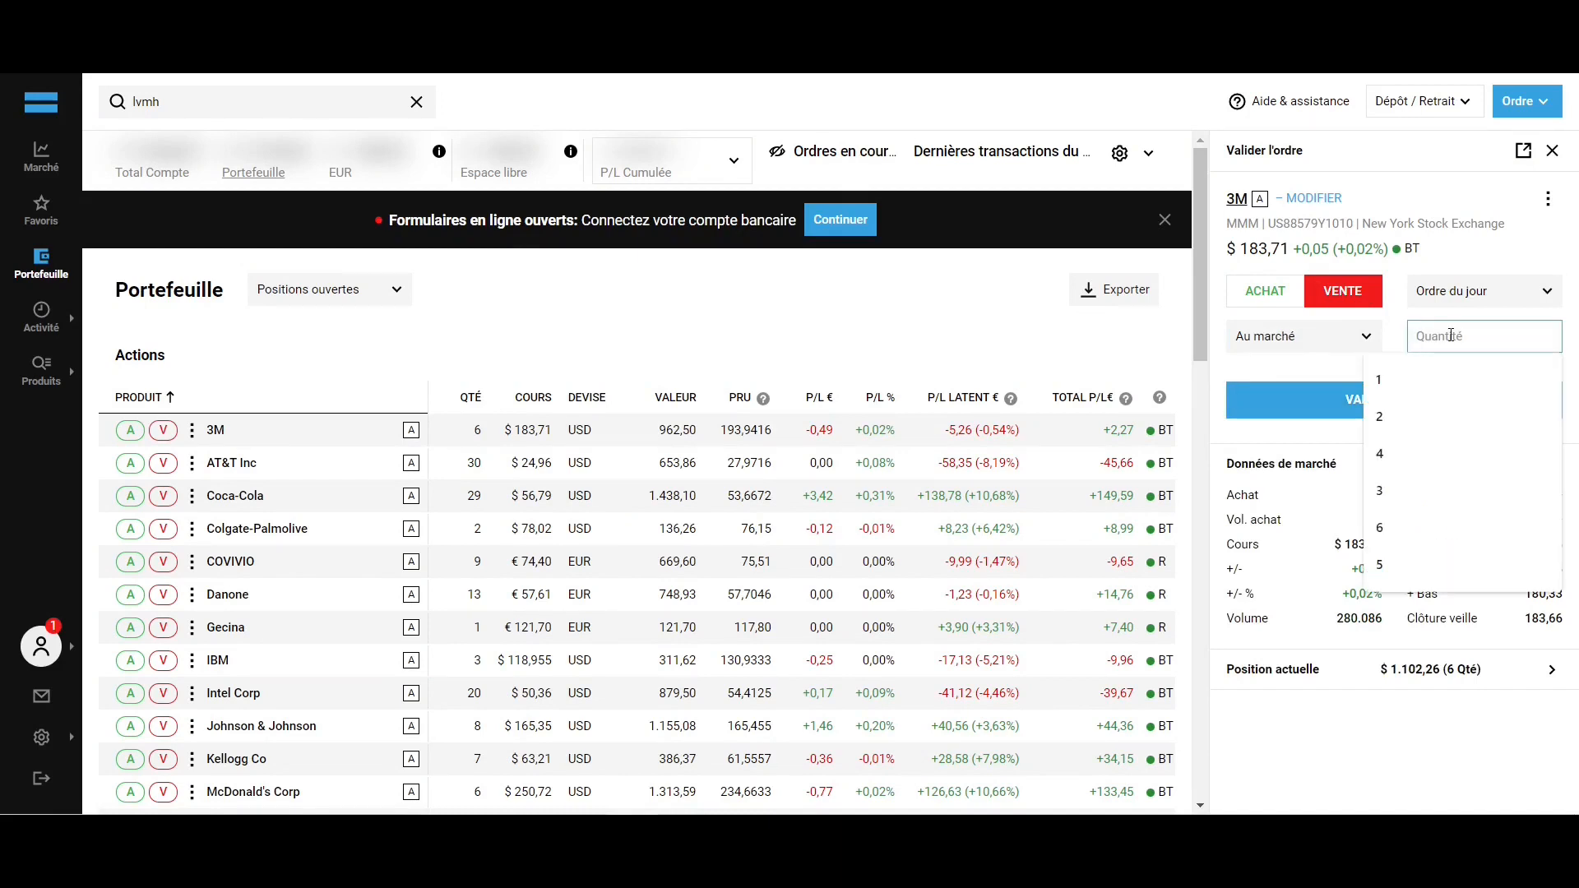
{"action": "type", "text": "1"}
{"action": "left_click", "coordinate": [1398, 327]}
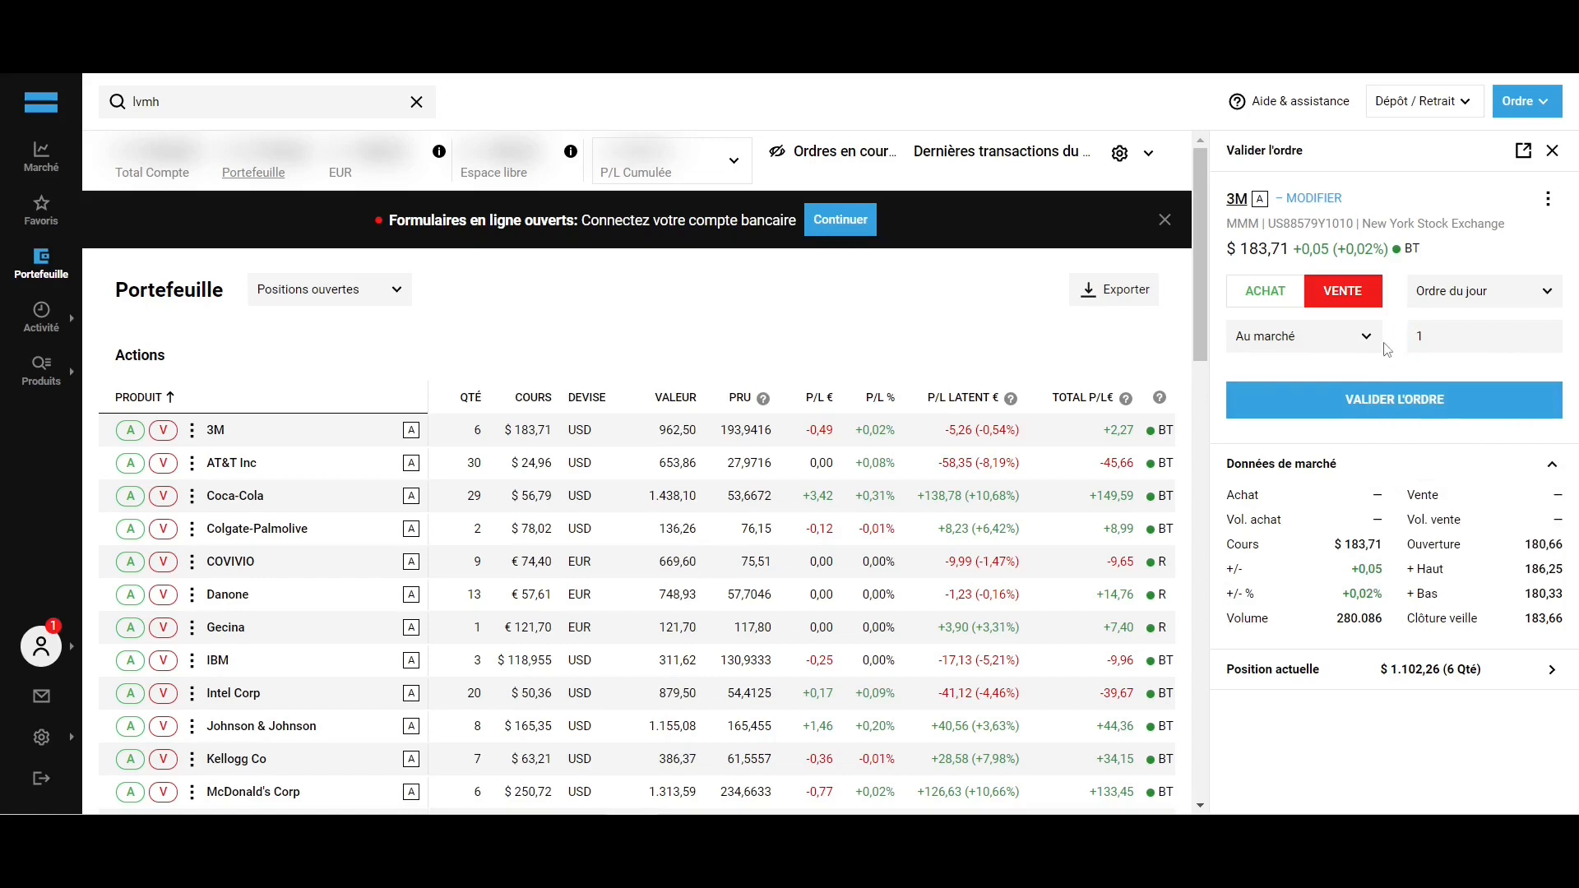